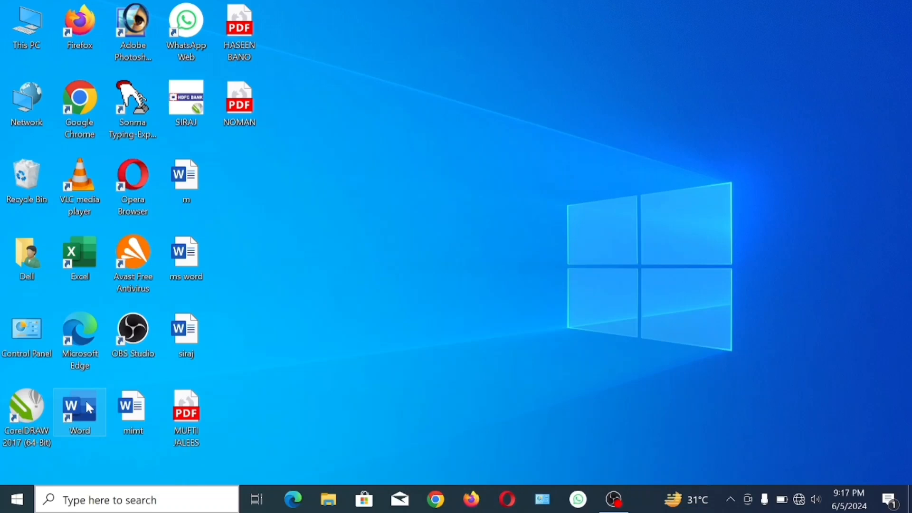
- Open Word and create a new blank document
{"action": "double_click", "coordinate": [84, 400]}
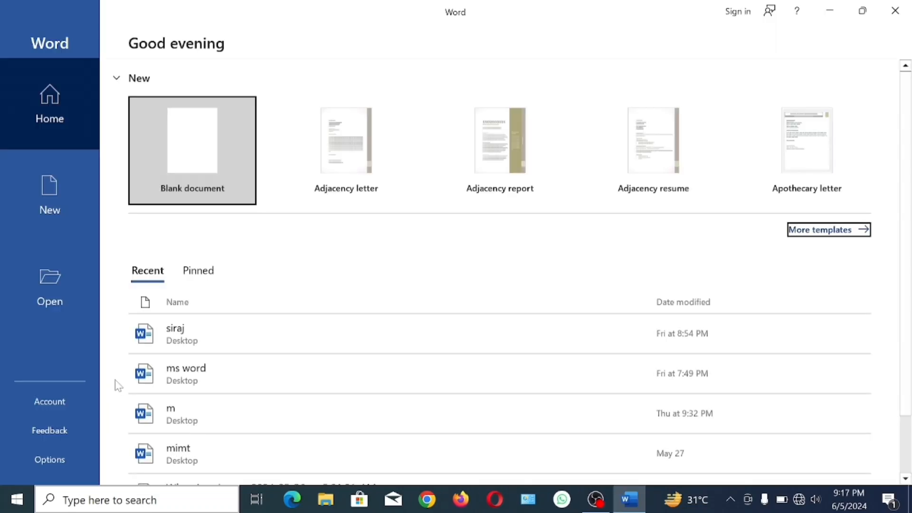
{"action": "left_click", "coordinate": [232, 145]}
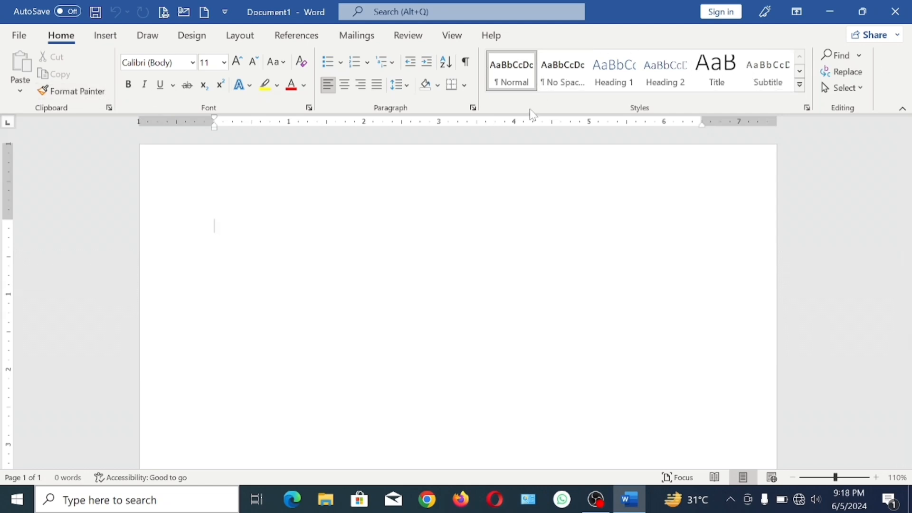
- Insert a table with 5 columns and 3 rows at the start of the document
{"action": "left_click", "coordinate": [105, 36]}
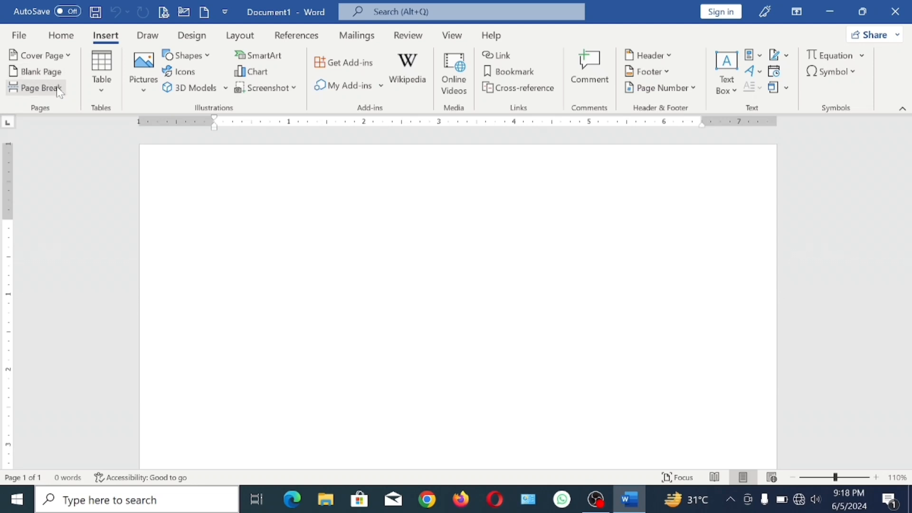
{"action": "left_click", "coordinate": [108, 77]}
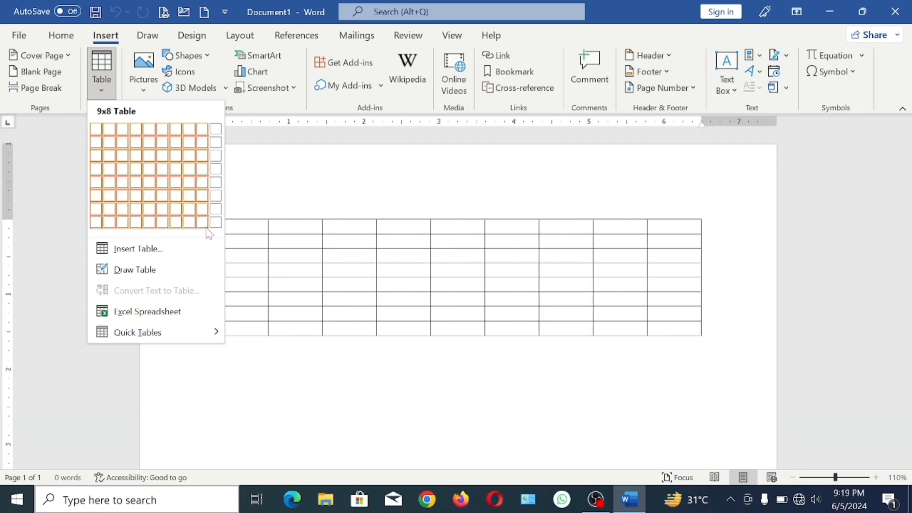
{"action": "left_click", "coordinate": [150, 156]}
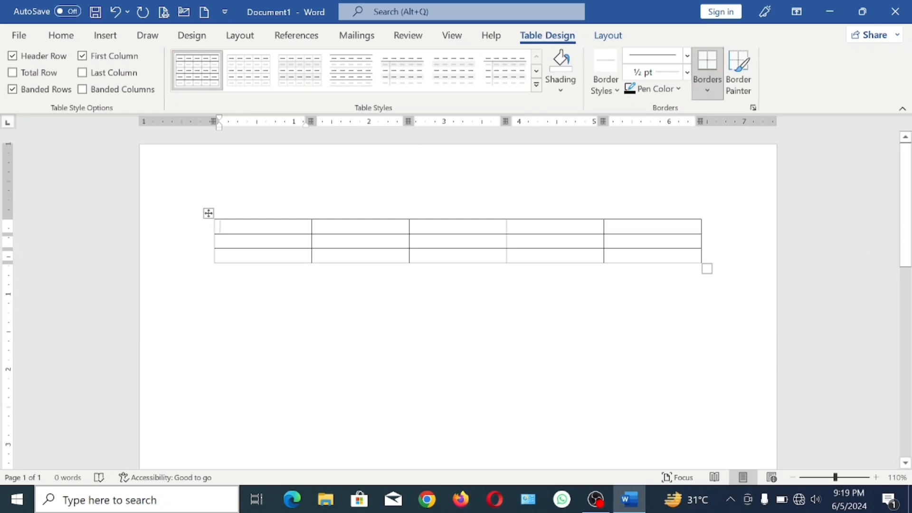
{"action": "left_click", "coordinate": [380, 308]}
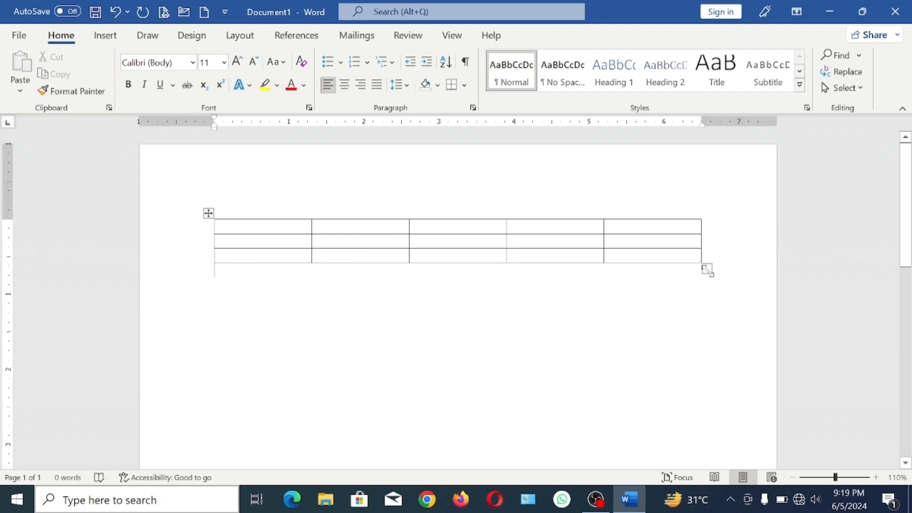
- Enlarge the 5x3 table in width and height, and undo both its resizing and insertion
{"action": "mouse_move", "coordinate": [708, 270]}
{"action": "left_mouse_down"}
{"action": "mouse_move", "coordinate": [728, 300]}
{"action": "mouse_move", "coordinate": [752, 300]}
{"action": "mouse_move", "coordinate": [637, 262]}
{"action": "mouse_move", "coordinate": [385, 252]}
{"action": "mouse_move", "coordinate": [517, 278]}
{"action": "mouse_move", "coordinate": [742, 286]}
{"action": "left_mouse_up"}
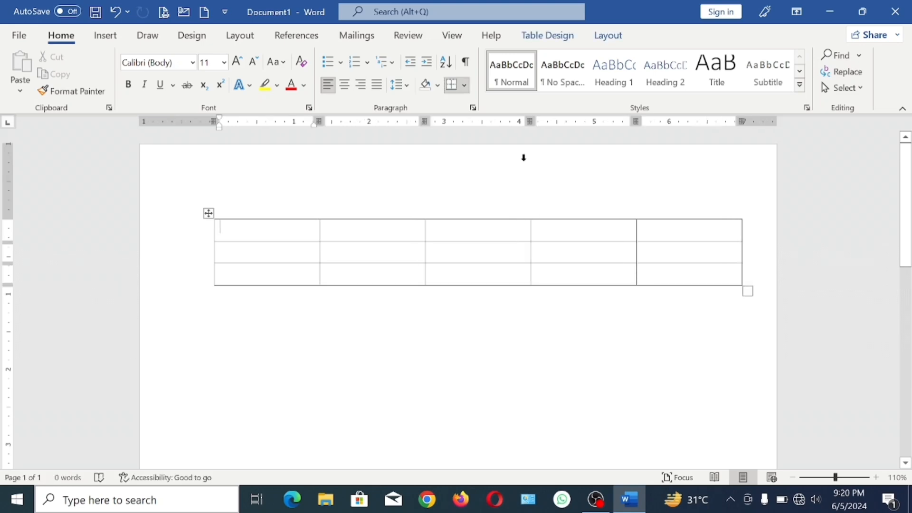
{"action": "left_click", "coordinate": [214, 293]}
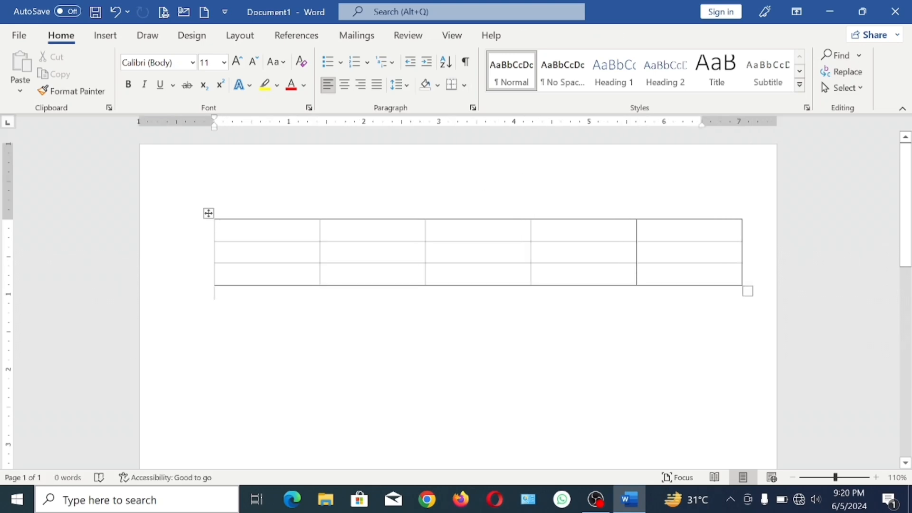
{"action": "key", "text": "ctrl+z"}
{"action": "key", "text": "ctrl+z"}
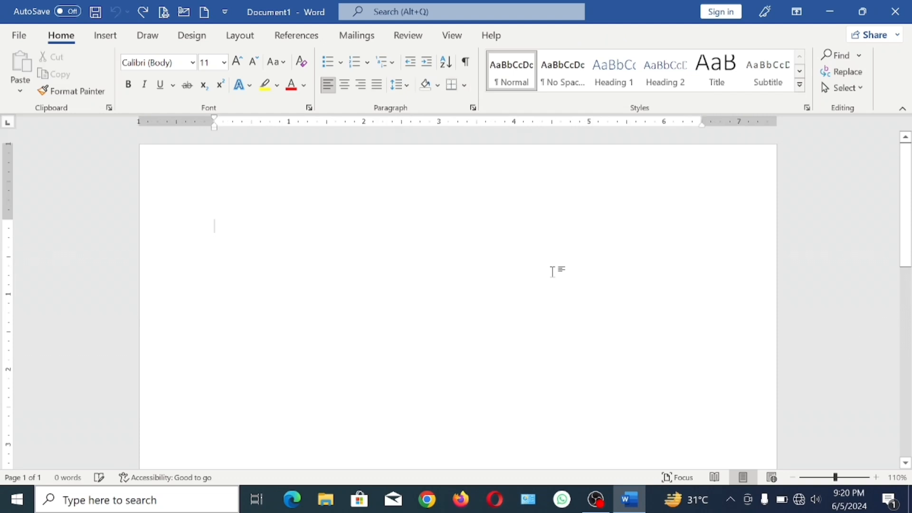
{"action": "left_click", "coordinate": [119, 38]}
{"action": "left_click", "coordinate": [101, 69]}
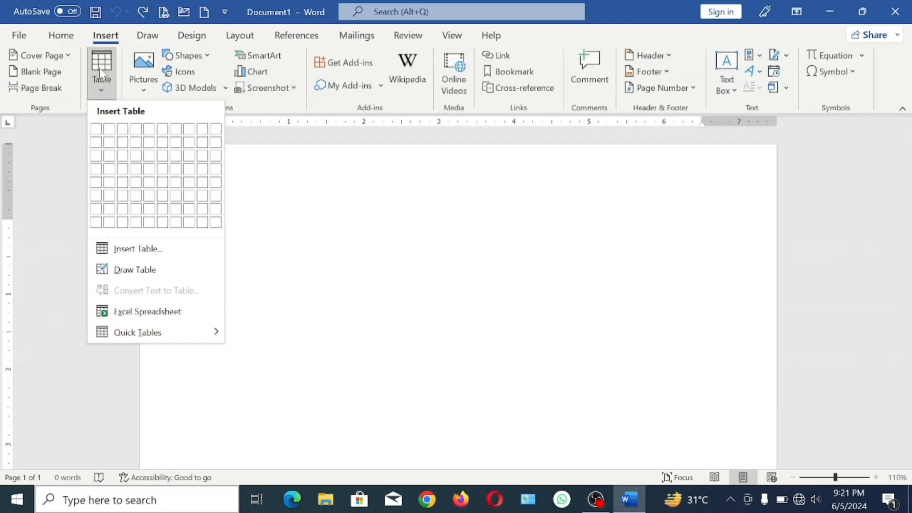
{"action": "left_click", "coordinate": [145, 251]}
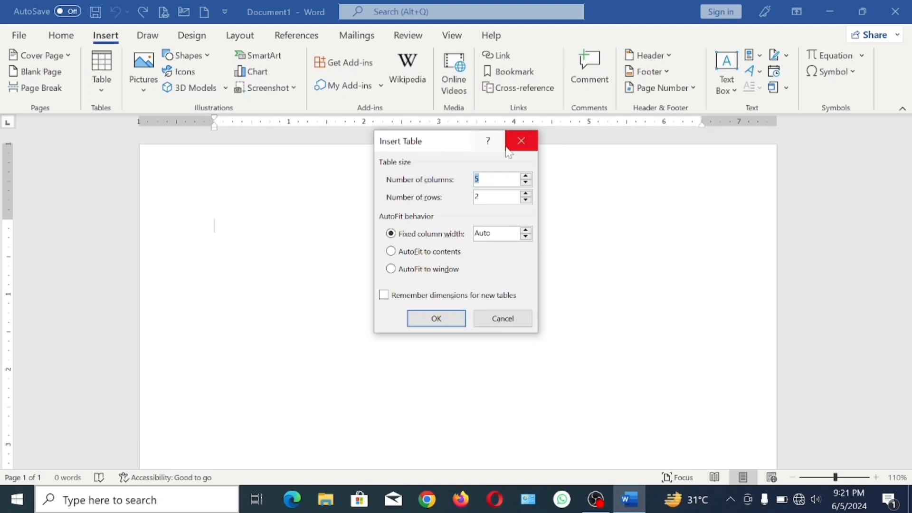
{"action": "left_click", "coordinate": [522, 141]}
- Insert a table with 5 columns and 4 rows by specifying its dimensions, keeping the fixed column width on Auto
{"action": "left_click", "coordinate": [101, 72]}
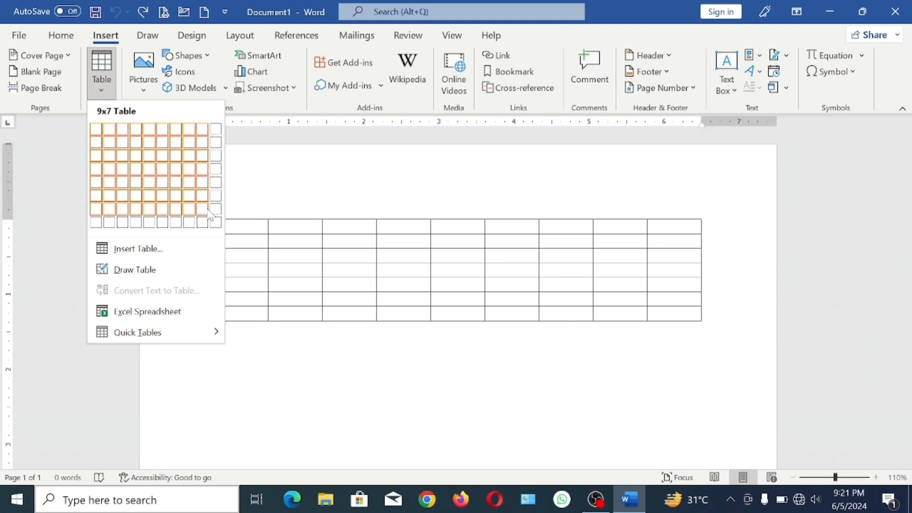
{"action": "left_click", "coordinate": [123, 250]}
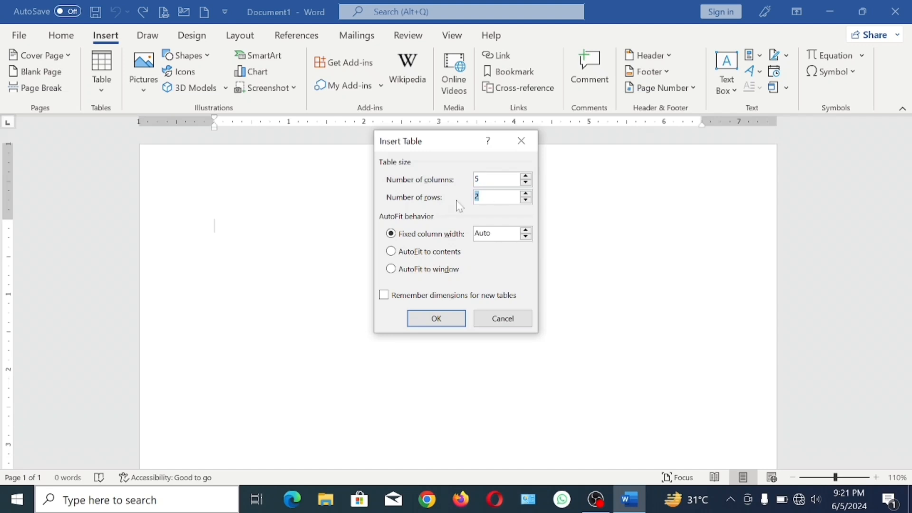
{"action": "type", "text": "4"}
{"action": "left_click", "coordinate": [453, 318]}
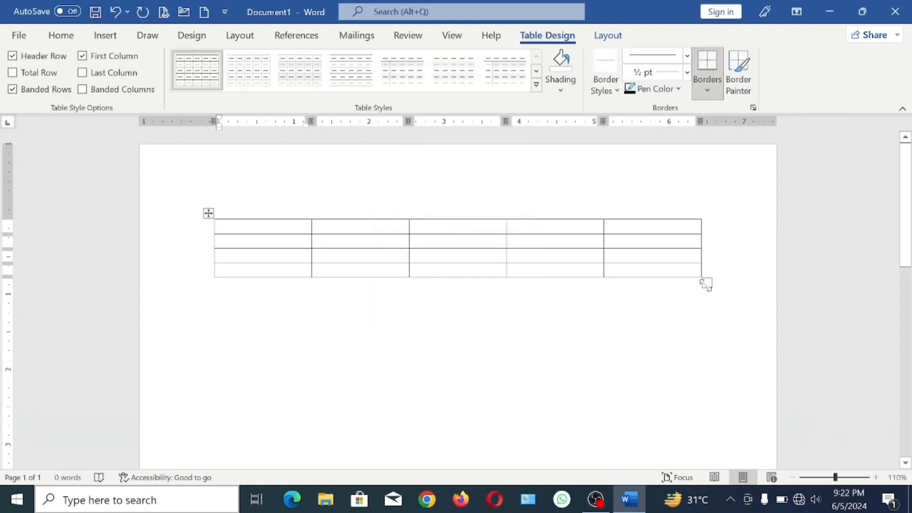
- Make the 5x4 table narrower and taller, and undo both its resizing and insertion
{"action": "left_click_drag", "start_coordinate": [708, 284], "coordinate": [663, 348]}
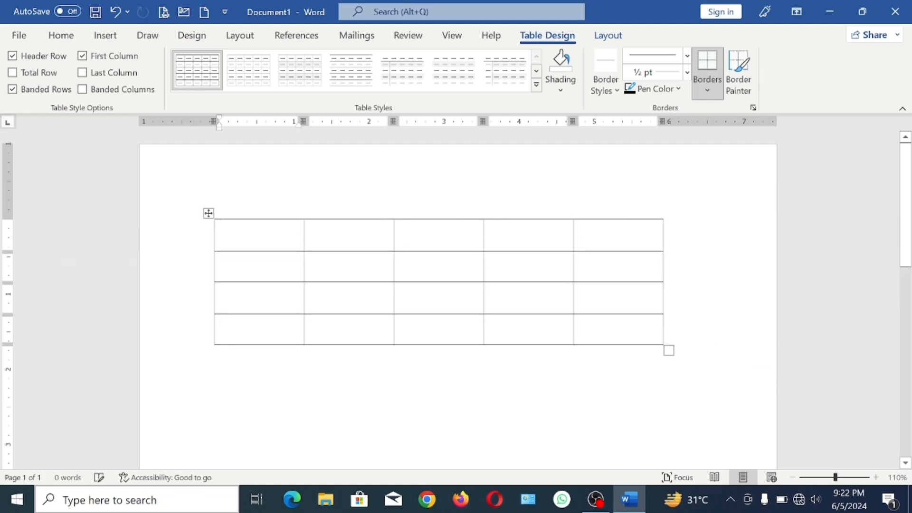
{"action": "key", "text": "ctrl+z"}
{"action": "key", "text": "ctrl+z"}
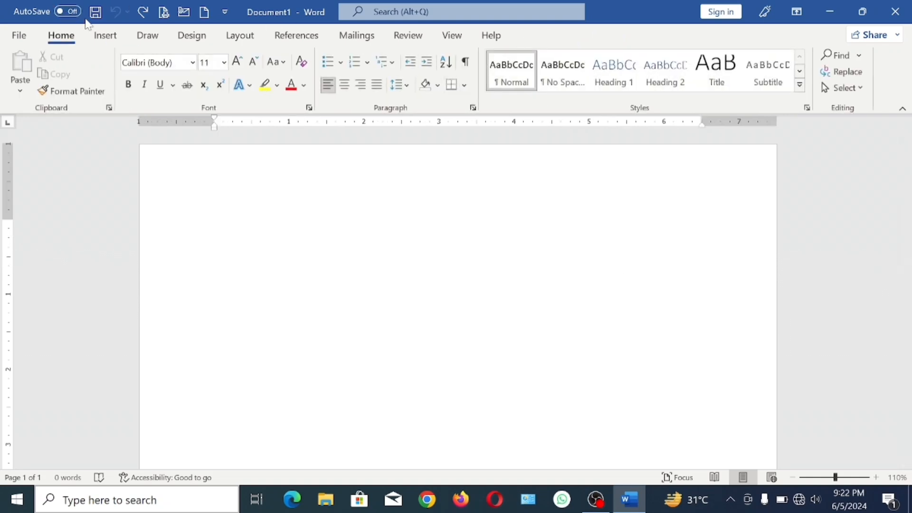
- Draw a freehand table frame about 7.92" wide and 1.99" high, spanning almost the full page width
{"action": "left_click", "coordinate": [107, 36]}
{"action": "left_click", "coordinate": [99, 67]}
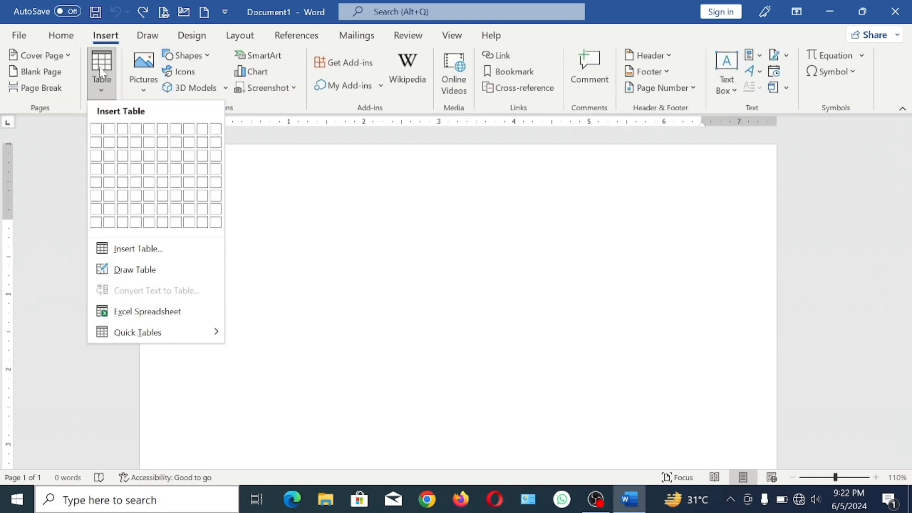
{"action": "left_click", "coordinate": [135, 269]}
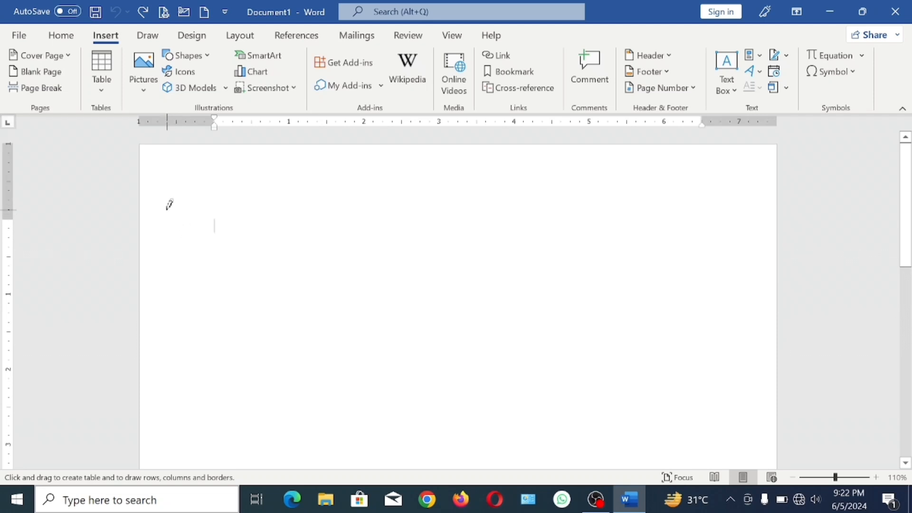
{"action": "mouse_move", "coordinate": [167, 210]}
{"action": "left_mouse_down"}
{"action": "mouse_move", "coordinate": [347, 281]}
{"action": "mouse_move", "coordinate": [597, 324]}
{"action": "mouse_move", "coordinate": [752, 412]}
{"action": "mouse_move", "coordinate": [761, 360]}
{"action": "left_mouse_up"}
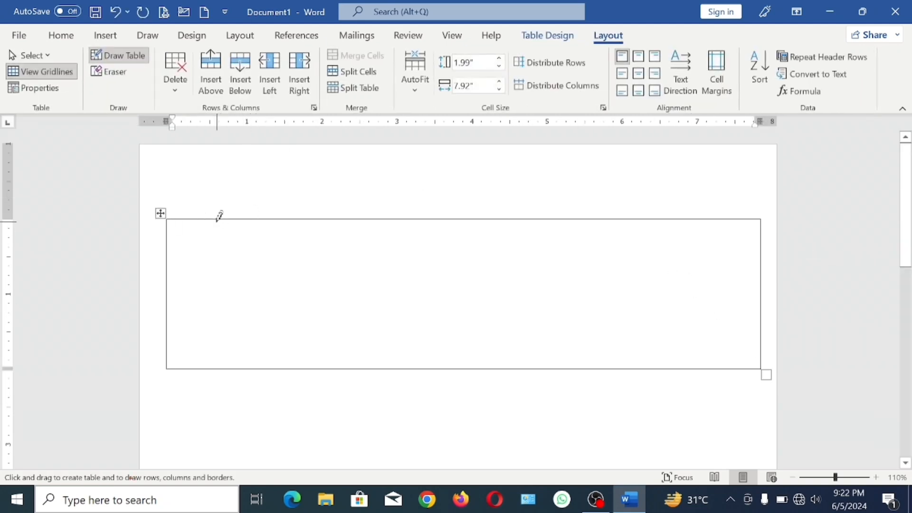
- Draw six vertical borders in the table frame to divide it into seven columns of varying widths
{"action": "left_click_drag", "start_coordinate": [219, 220], "coordinate": [212, 332]}
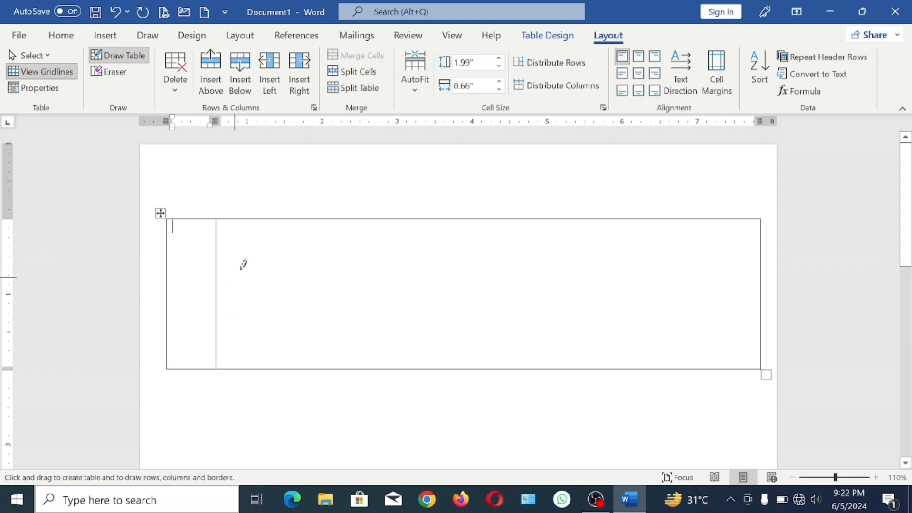
{"action": "left_click_drag", "start_coordinate": [317, 222], "coordinate": [314, 337]}
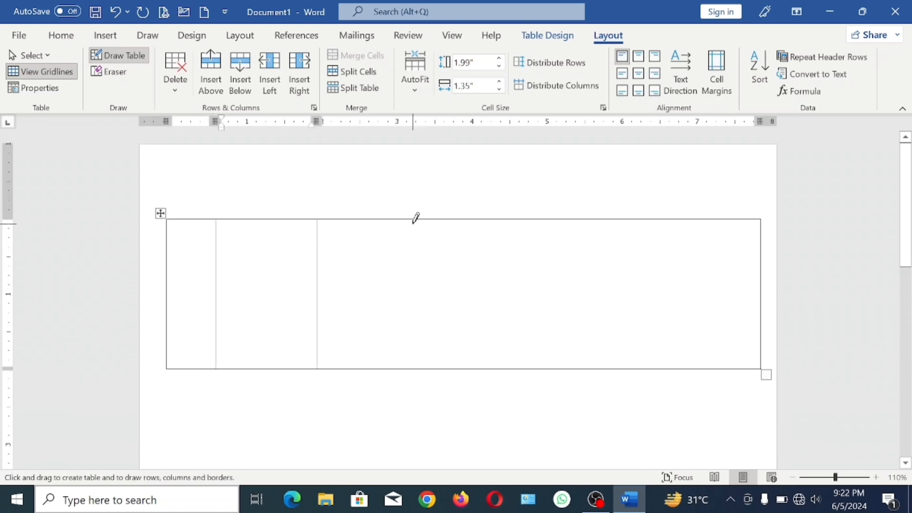
{"action": "left_click_drag", "start_coordinate": [415, 220], "coordinate": [404, 337]}
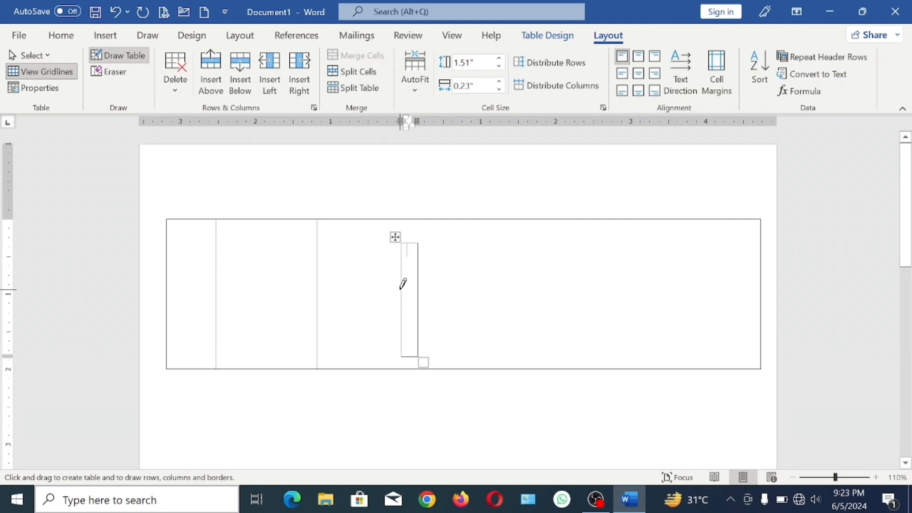
{"action": "key", "text": "ctrl+z"}
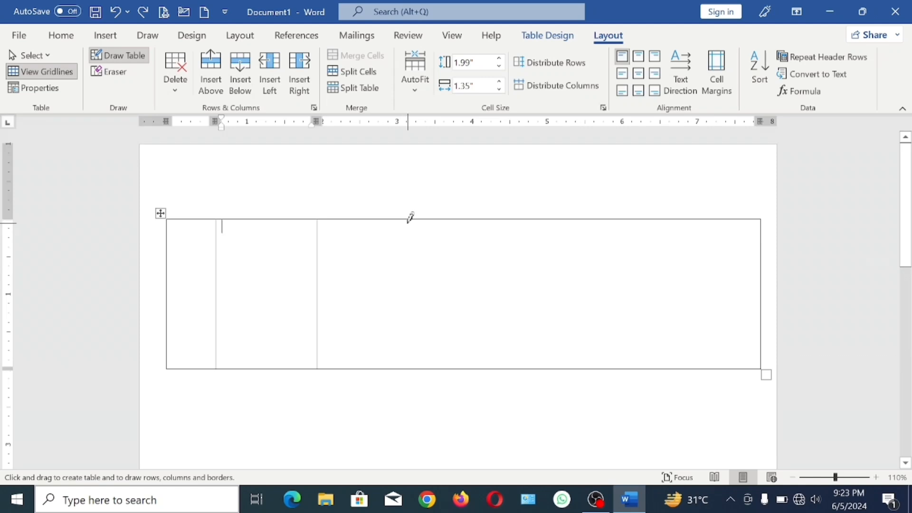
{"action": "left_click_drag", "start_coordinate": [409, 219], "coordinate": [421, 321]}
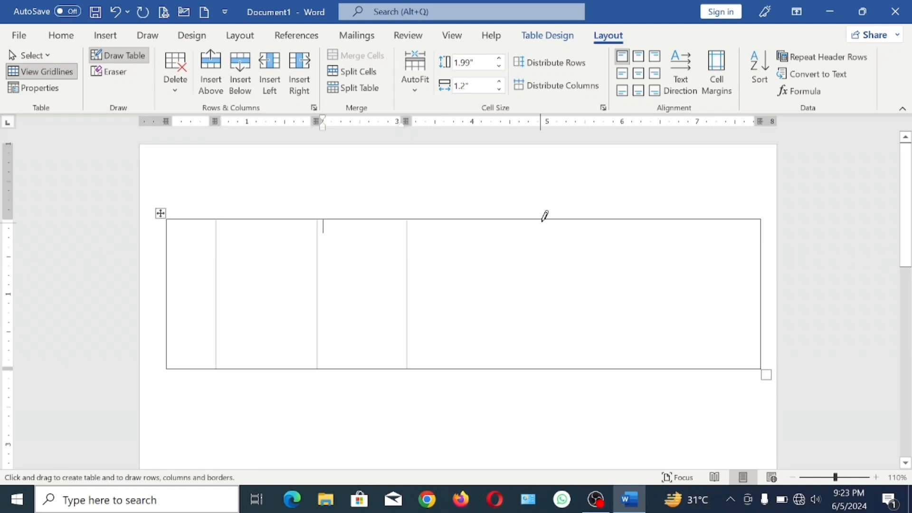
{"action": "mouse_move", "coordinate": [537, 220]}
{"action": "left_mouse_down"}
{"action": "mouse_move", "coordinate": [547, 332]}
{"action": "mouse_move", "coordinate": [538, 357]}
{"action": "left_mouse_up"}
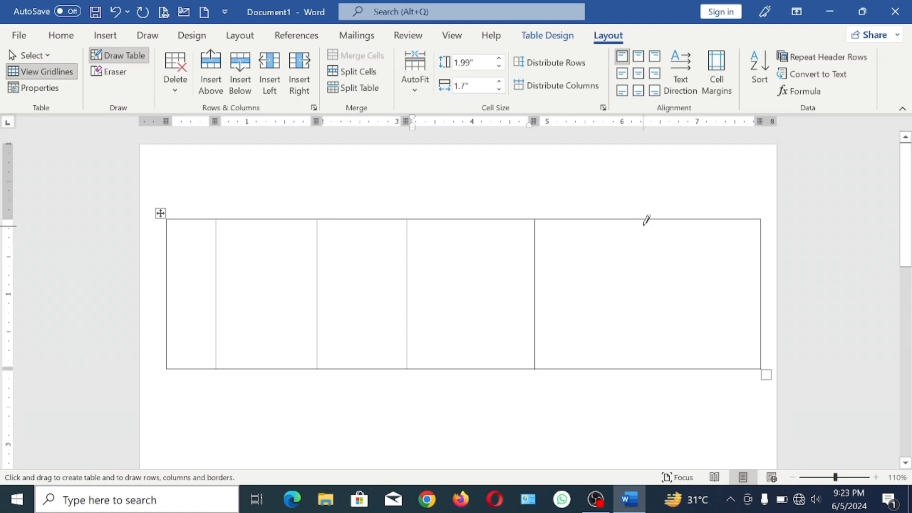
{"action": "left_click_drag", "start_coordinate": [650, 215], "coordinate": [650, 309]}
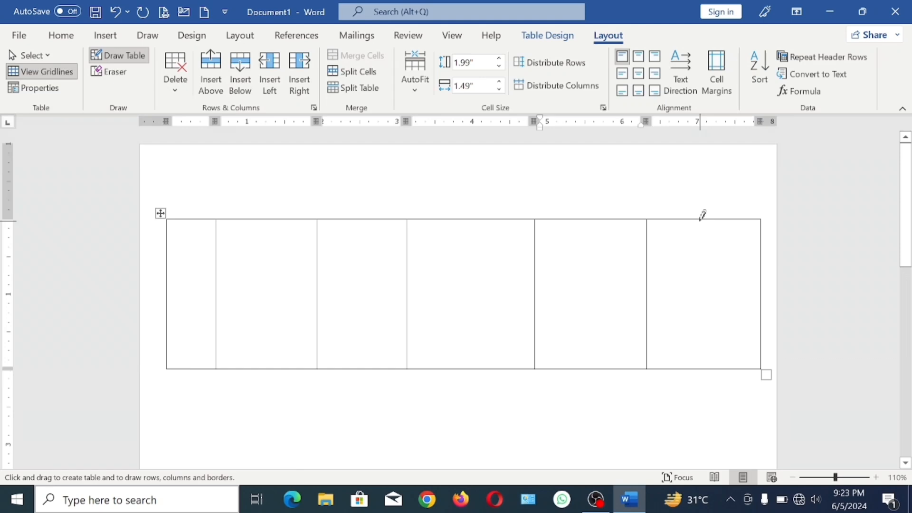
{"action": "left_click_drag", "start_coordinate": [701, 219], "coordinate": [702, 332]}
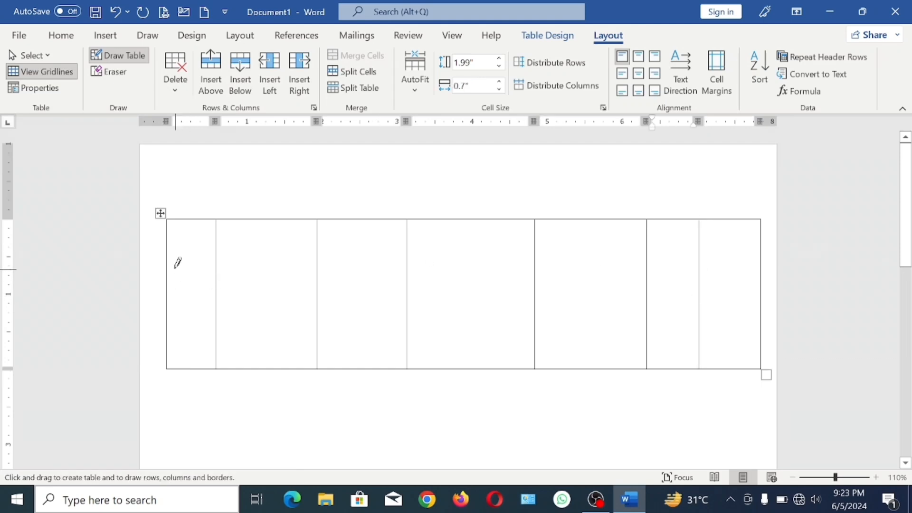
- Draw two full-width row borders, plus partial borders splitting the last row under the first two and last three columns, and stop drawing
{"action": "left_click_drag", "start_coordinate": [170, 256], "coordinate": [722, 252]}
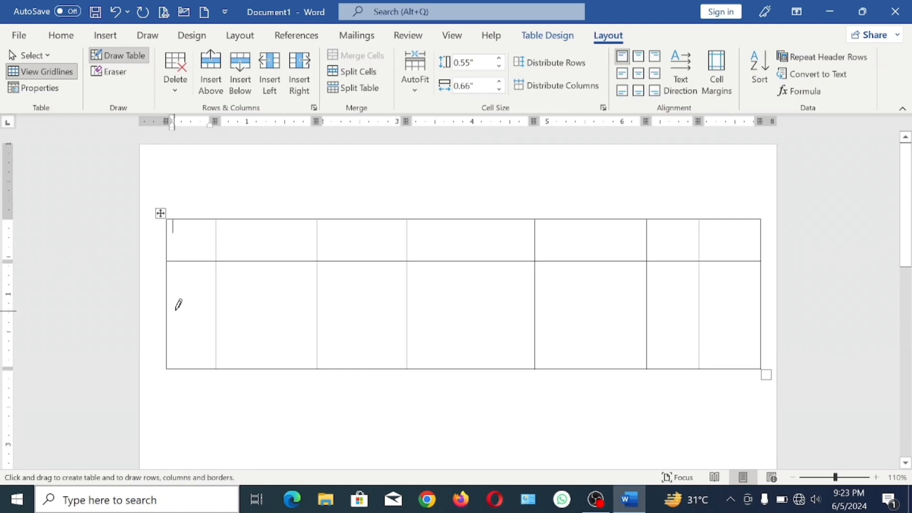
{"action": "mouse_move", "coordinate": [172, 312]}
{"action": "left_mouse_down"}
{"action": "mouse_move", "coordinate": [438, 298]}
{"action": "mouse_move", "coordinate": [694, 304]}
{"action": "left_mouse_up"}
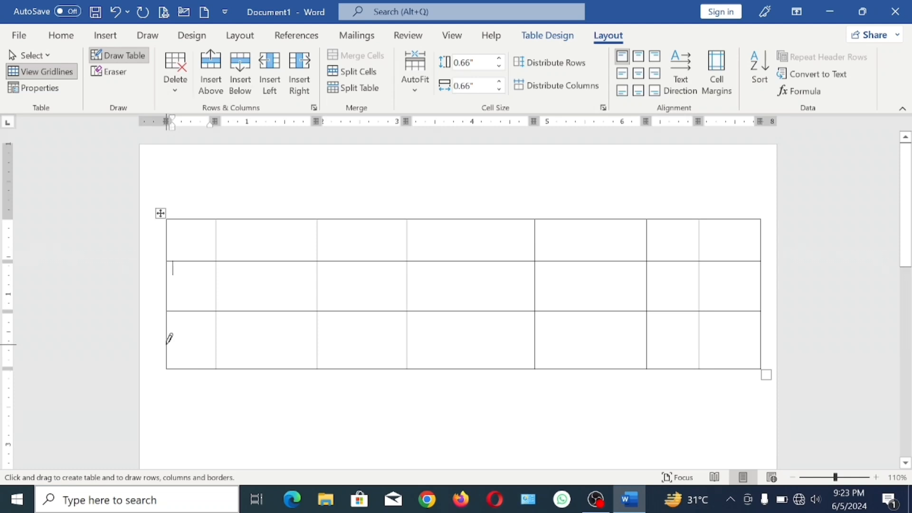
{"action": "left_click_drag", "start_coordinate": [173, 343], "coordinate": [247, 343]}
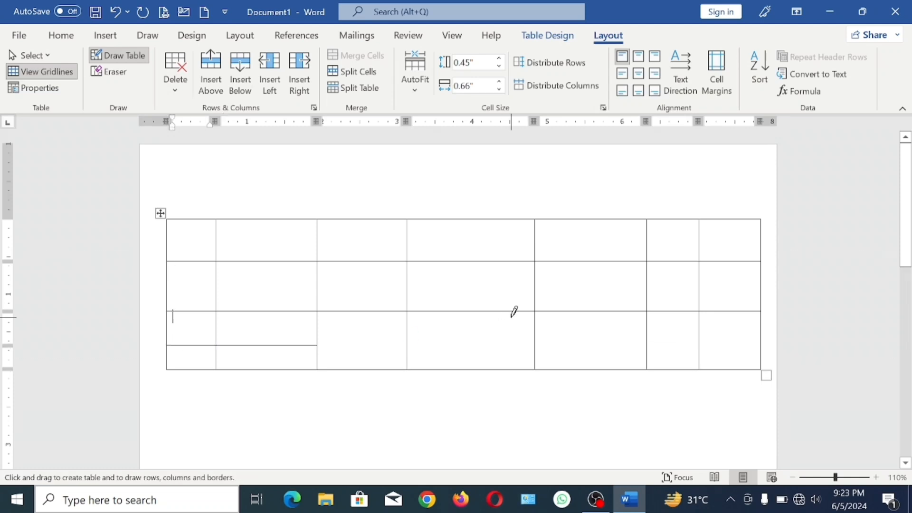
{"action": "mouse_move", "coordinate": [538, 340]}
{"action": "left_mouse_down"}
{"action": "mouse_move", "coordinate": [688, 325]}
{"action": "mouse_move", "coordinate": [738, 329]}
{"action": "mouse_move", "coordinate": [740, 355]}
{"action": "left_mouse_up"}
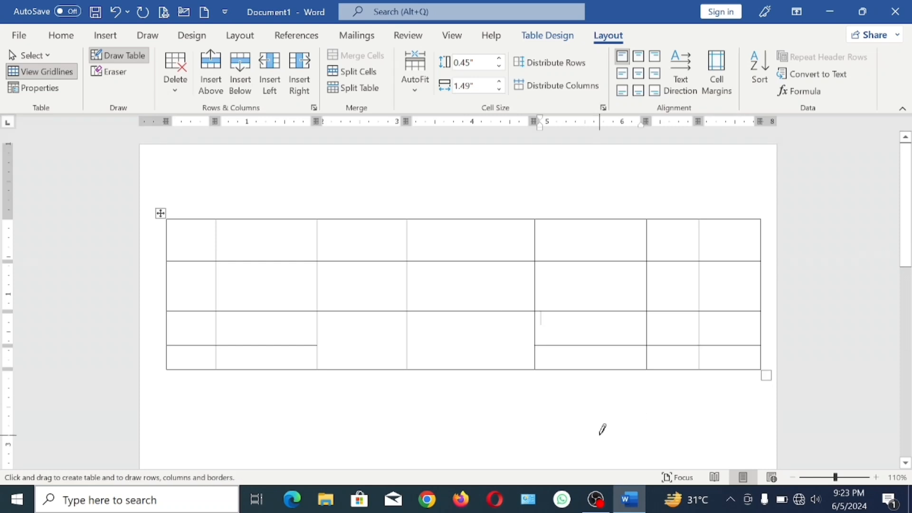
{"action": "key", "text": "Escape"}
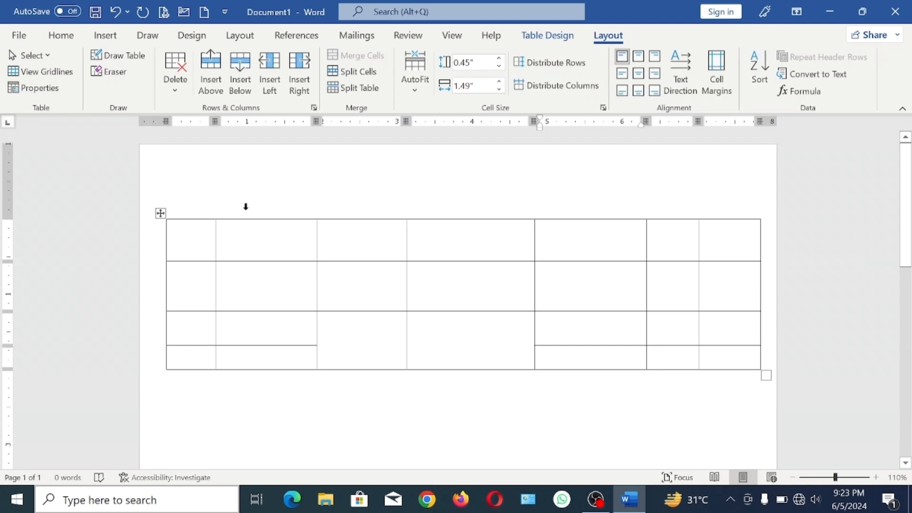
- Undo all the drawn borders and the hand-drawn table frame to leave the page empty
{"action": "key", "text": "ctrl+z"}
{"action": "key", "text": "ctrl+z"}
{"action": "key", "text": "ctrl+z"}
{"action": "key", "text": "ctrl+z"}
{"action": "key", "text": "ctrl+z"}
{"action": "key", "text": "ctrl+z"}
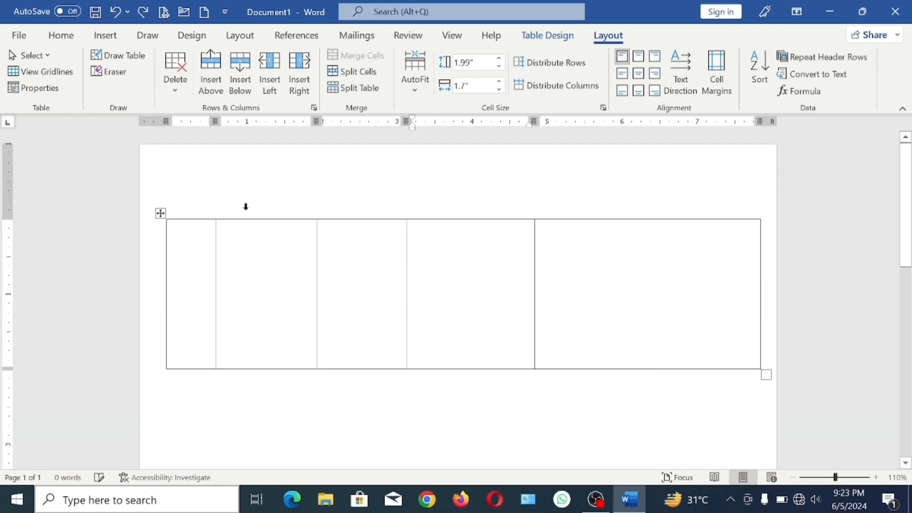
{"action": "key", "text": "ctrl+z"}
{"action": "key", "text": "ctrl+z"}
{"action": "key", "text": "ctrl+z"}
{"action": "key", "text": "ctrl+z"}
{"action": "key", "text": "ctrl+z"}
- Browse the built-in Quick Tables and insert the Double Table design with the Greek alphabet
{"action": "left_click", "coordinate": [105, 35]}
{"action": "left_click", "coordinate": [101, 71]}
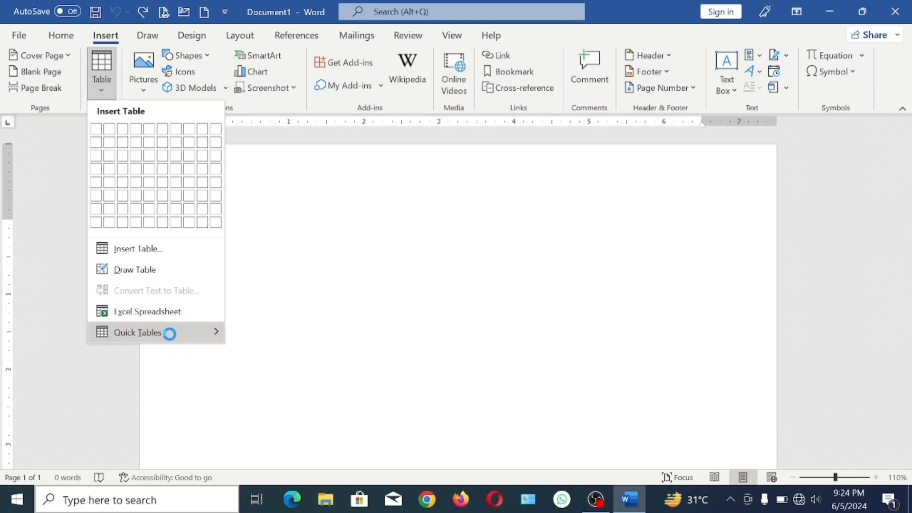
{"action": "mouse_move", "coordinate": [181, 340]}
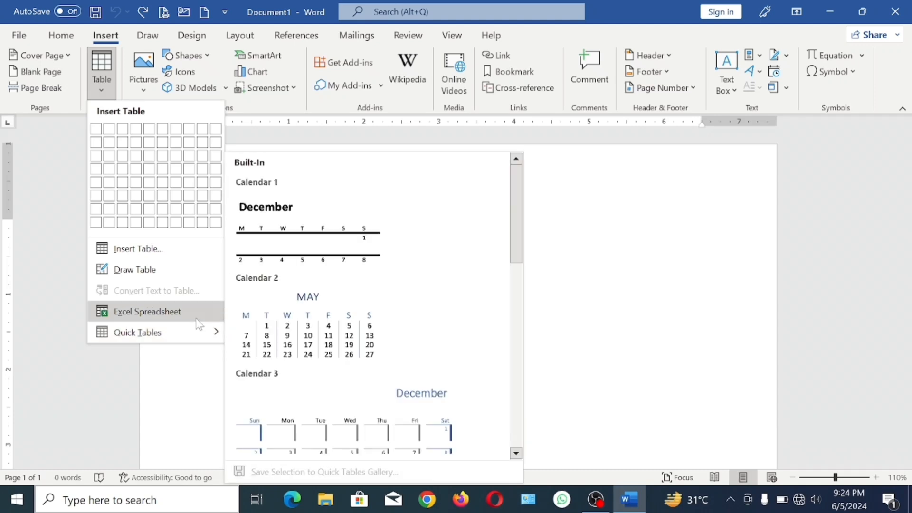
{"action": "scroll", "coordinate": [294, 329], "scroll_direction": "down", "scroll_amount": 5}
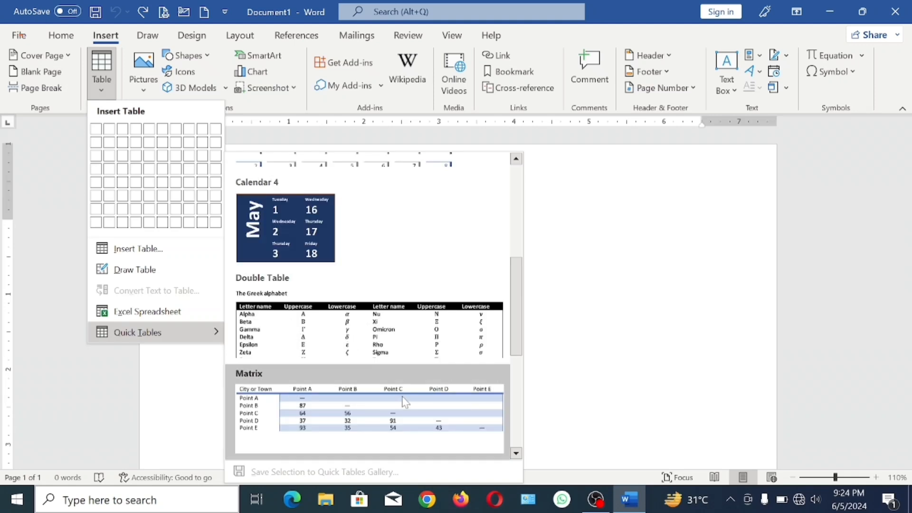
{"action": "scroll", "coordinate": [402, 405], "scroll_direction": "down", "scroll_amount": 3}
{"action": "scroll", "coordinate": [398, 405], "scroll_direction": "up", "scroll_amount": 10}
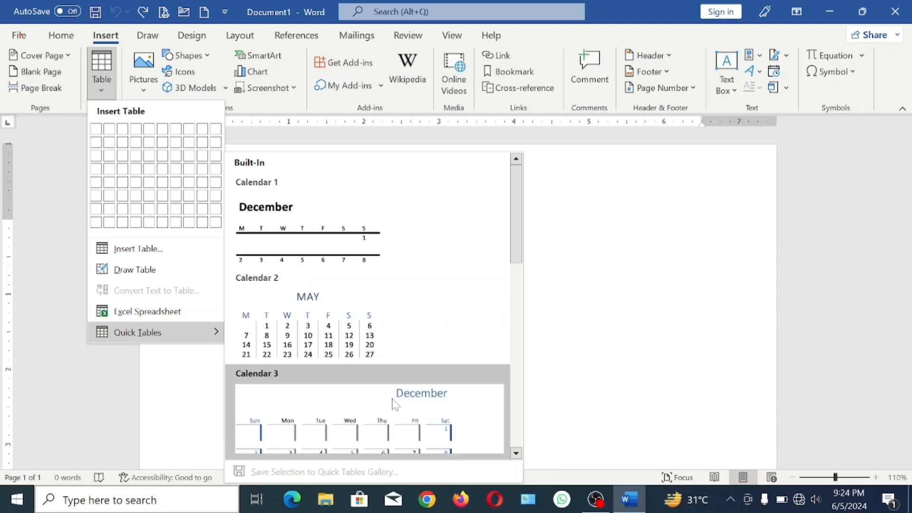
{"action": "scroll", "coordinate": [378, 392], "scroll_direction": "down", "scroll_amount": 6}
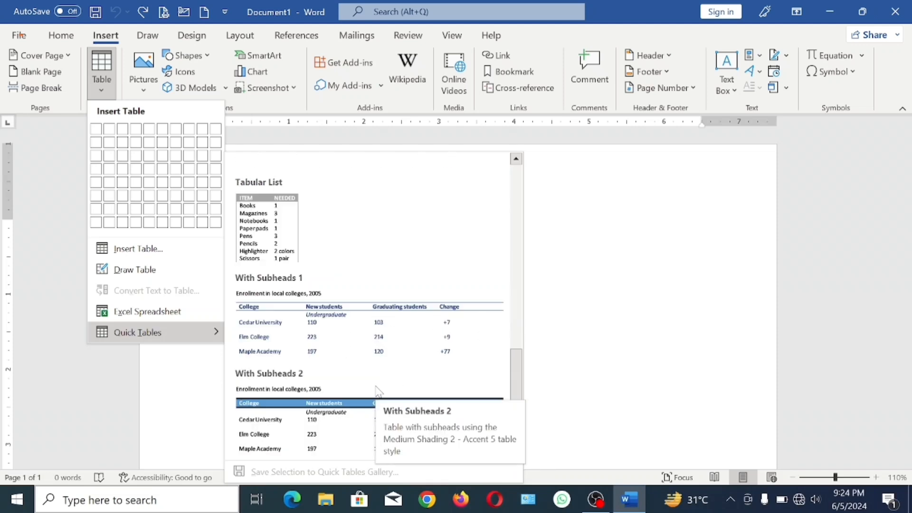
{"action": "scroll", "coordinate": [378, 392], "scroll_direction": "up", "scroll_amount": 3}
{"action": "left_click", "coordinate": [376, 328]}
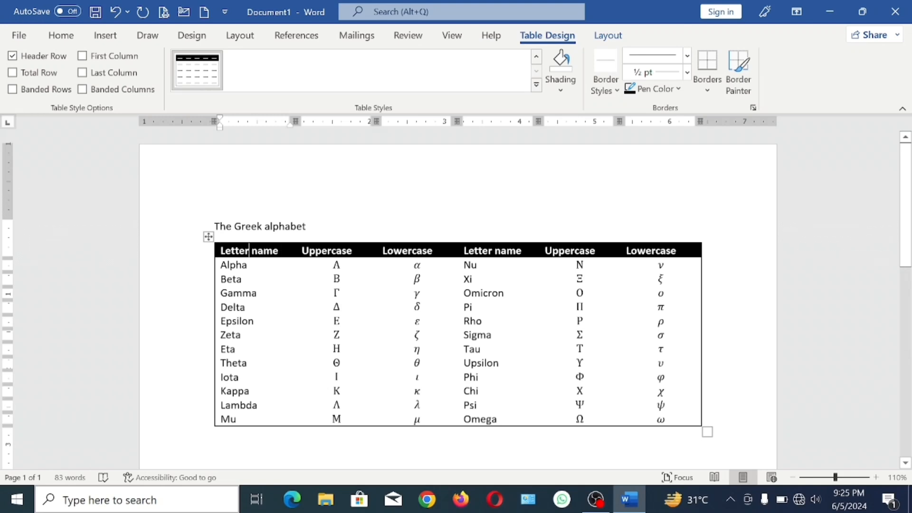
- Replace "Letter" in the first column header so that it reads "studant name"
{"action": "key", "text": "BackSpace"}
{"action": "key", "text": "BackSpace"}
{"action": "key", "text": "BackSpace"}
{"action": "key", "text": "BackSpace"}
{"action": "key", "text": "BackSpace"}
{"action": "key", "text": "BackSpace"}
{"action": "key", "text": "BackSpace"}
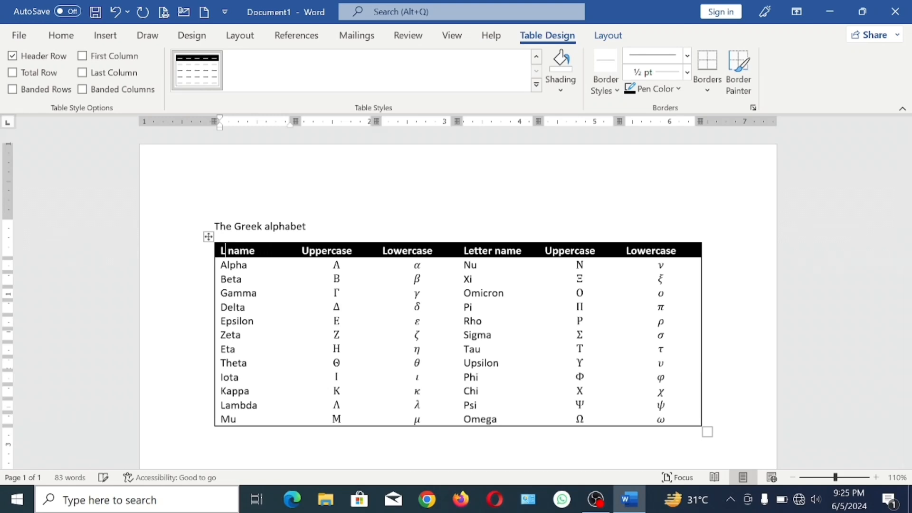
{"action": "type", "text": "studa nt"}
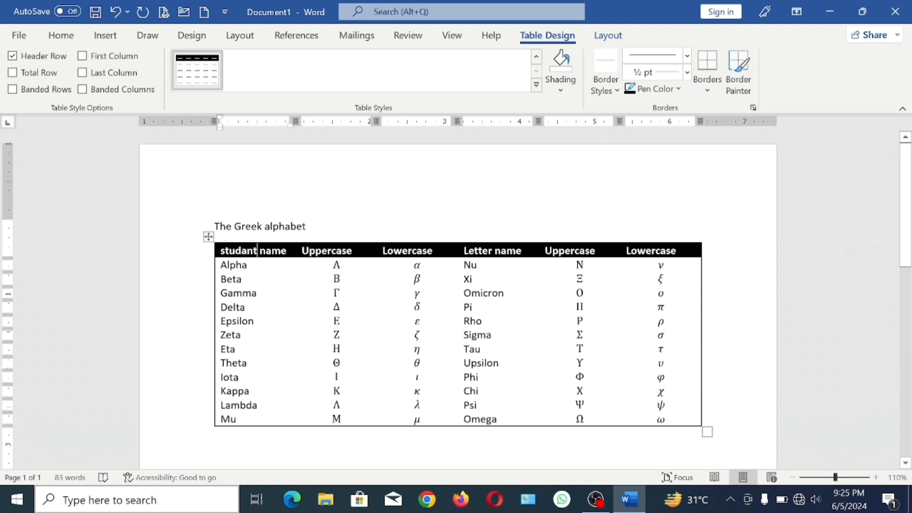
- Replace the second column header "Uppercase" with "DOB"
{"action": "left_click", "coordinate": [353, 251]}
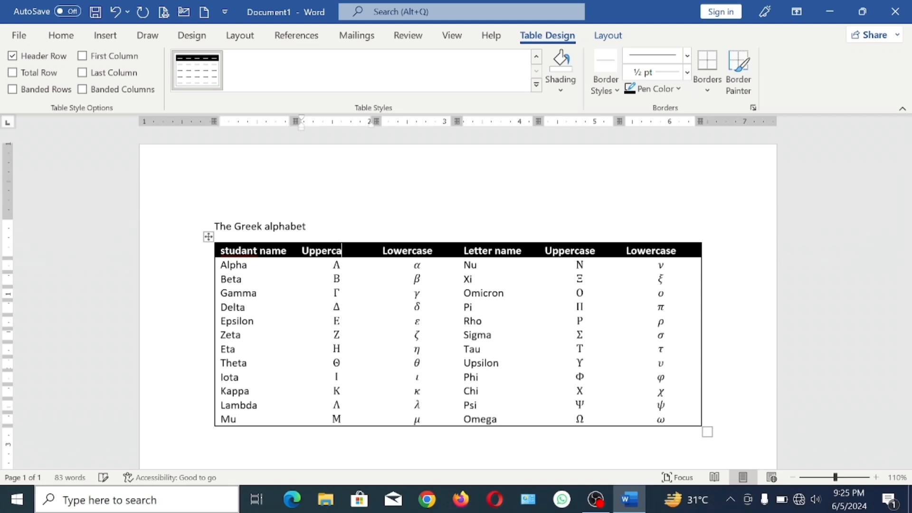
{"action": "key", "text": "BackSpace"}
{"action": "key", "text": "BackSpace"}
{"action": "key", "text": "BackSpace"}
{"action": "key", "text": "BackSpace"}
{"action": "key", "text": "BackSpace"}
{"action": "key", "text": "BackSpace"}
{"action": "key", "text": "BackSpace"}
{"action": "key", "text": "BackSpace"}
{"action": "key", "text": "BackSpace"}
{"action": "type", "text": "dob"}
{"action": "key", "text": "BackSpace"}
{"action": "key", "text": "BackSpace"}
{"action": "type", "text": "DOB"}
- Replace the third column header "Lowercase" with "ID CARD"
{"action": "left_click", "coordinate": [433, 250]}
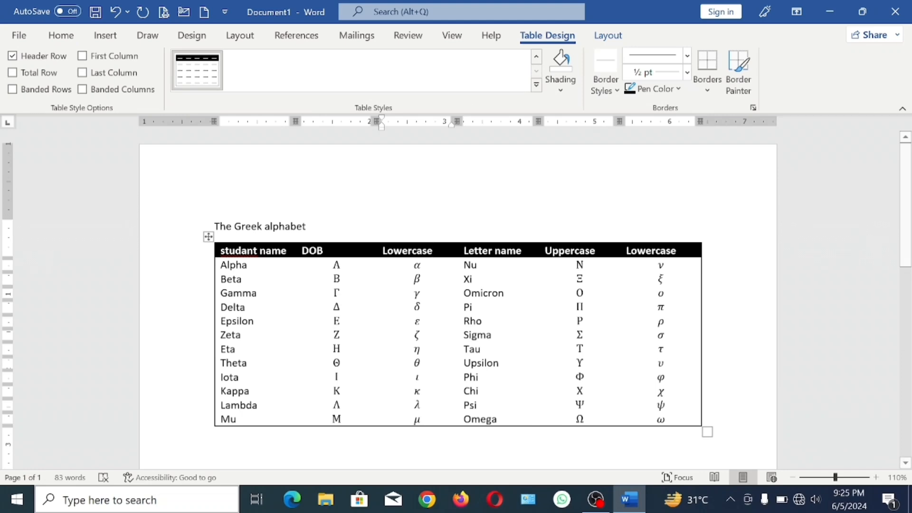
{"action": "key", "text": "BackSpace"}
{"action": "key", "text": "BackSpace"}
{"action": "key", "text": "BackSpace"}
{"action": "key", "text": "BackSpace"}
{"action": "key", "text": "BackSpace"}
{"action": "key", "text": "BackSpace"}
{"action": "key", "text": "BackSpace"}
{"action": "key", "text": "BackSpace"}
{"action": "key", "text": "BackSpace"}
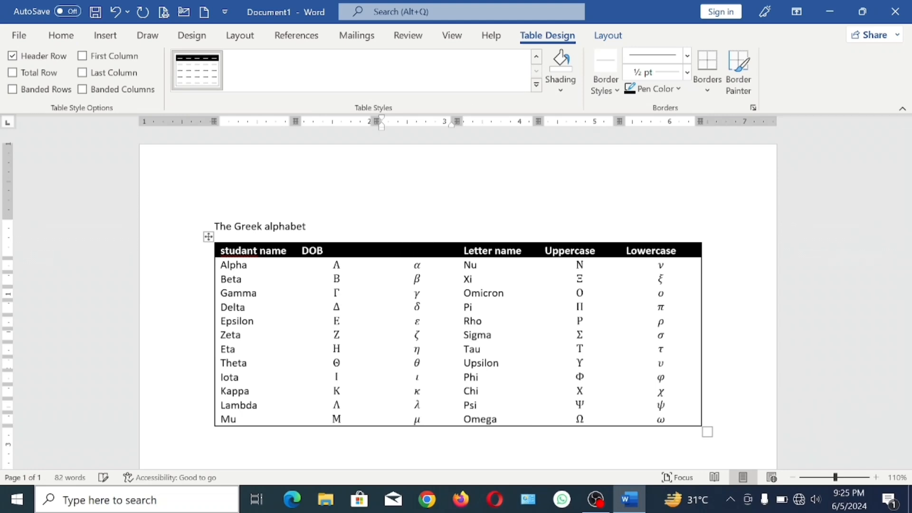
{"action": "type", "text": "ID CARD"}
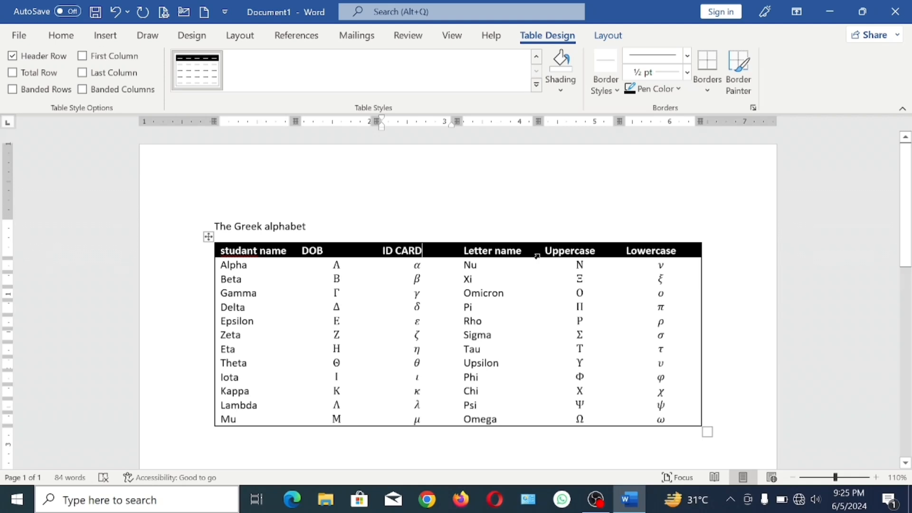
- Replace "Letter" in the fourth column header with "FATHER", keeping the word "name"
{"action": "left_click", "coordinate": [492, 251]}
{"action": "key", "text": "BackSpace"}
{"action": "key", "text": "BackSpace"}
{"action": "key", "text": "BackSpace"}
{"action": "key", "text": "BackSpace"}
{"action": "key", "text": "BackSpace"}
{"action": "key", "text": "BackSpace"}
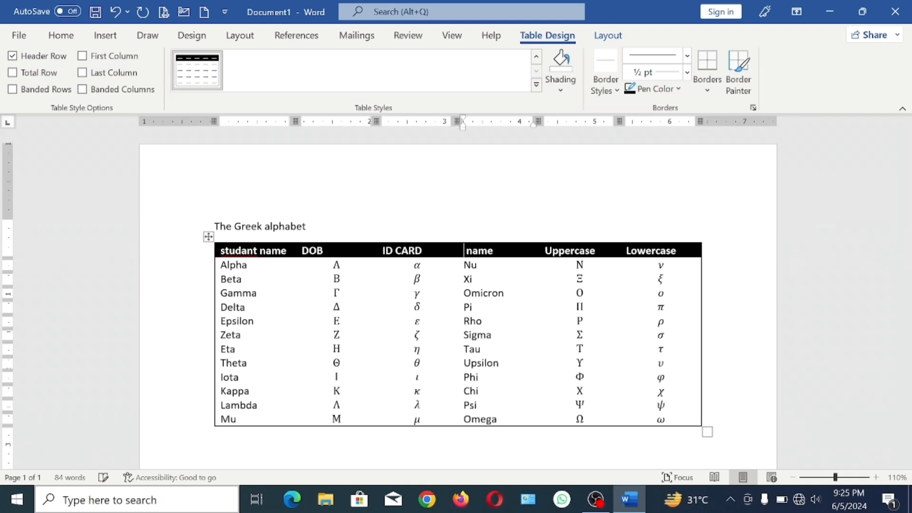
{"action": "type", "text": "FATHE "}
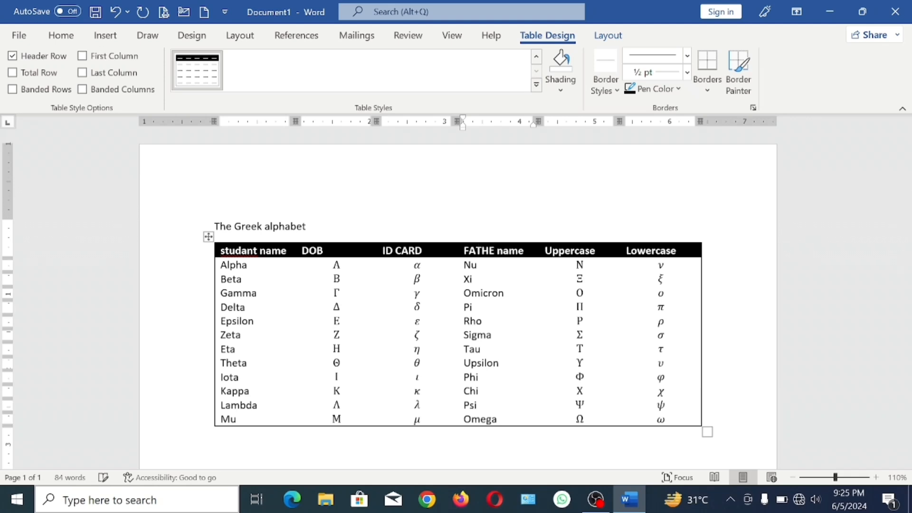
{"action": "type", "text": "R"}
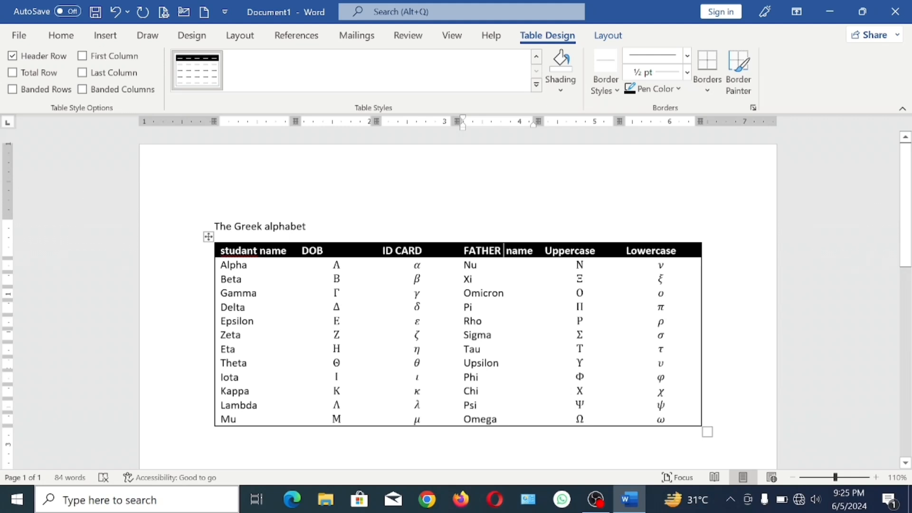
- Replace the fifth column header "Uppercase" with "MOB NO"
{"action": "left_click_drag", "start_coordinate": [553, 251], "coordinate": [597, 252]}
{"action": "left_click", "coordinate": [596, 251]}
{"action": "key", "text": "BackSpace"}
{"action": "key", "text": "BackSpace"}
{"action": "key", "text": "BackSpace"}
{"action": "key", "text": "BackSpace"}
{"action": "key", "text": "BackSpace"}
{"action": "key", "text": "BackSpace"}
{"action": "key", "text": "BackSpace"}
{"action": "key", "text": "BackSpace"}
{"action": "key", "text": "BackSpace"}
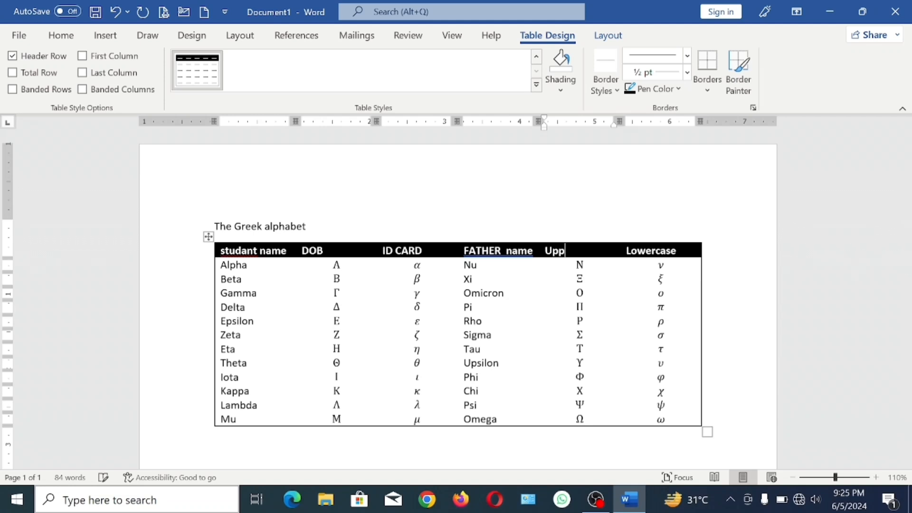
{"action": "type", "text": "MOBA"}
{"action": "key", "text": "BackSpace"}
{"action": "key", "text": "BackSpace"}
{"action": "type", "text": "B NO"}
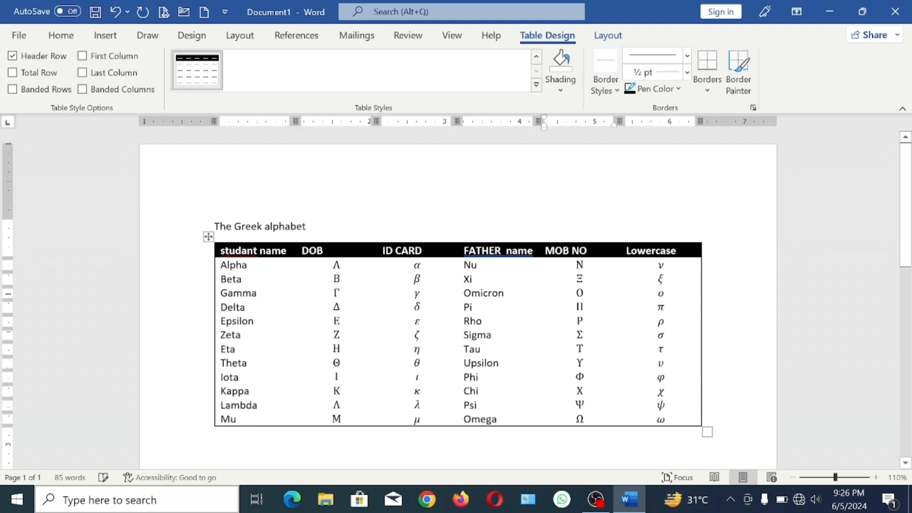
- Replace the last column header "Lowercase" with "STATUS"
{"action": "left_click", "coordinate": [670, 251]}
{"action": "key", "text": "BackSpace"}
{"action": "key", "text": "BackSpace"}
{"action": "key", "text": "BackSpace"}
{"action": "key", "text": "BackSpace"}
{"action": "key", "text": "BackSpace"}
{"action": "key", "text": "BackSpace"}
{"action": "key", "text": "BackSpace"}
{"action": "key", "text": "BackSpace"}
{"action": "key", "text": "BackSpace"}
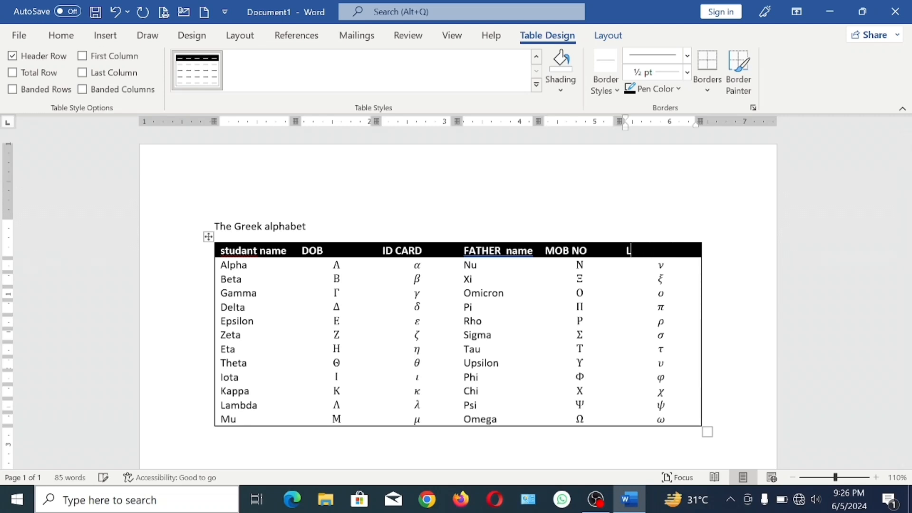
{"action": "type", "text": "STATUS"}
{"action": "left_click", "coordinate": [333, 363]}
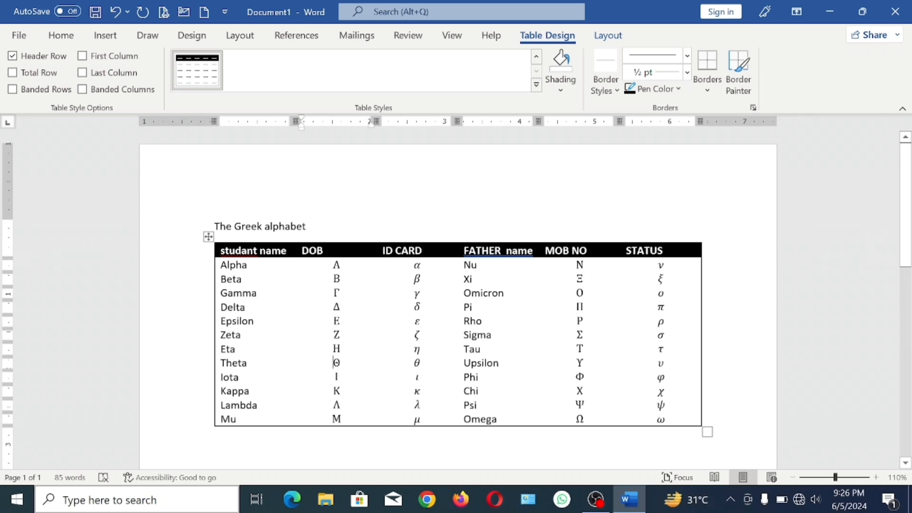
- Convert "name" in the fourth column header to UPPERCASE and delete the space before it
{"action": "left_click_drag", "start_coordinate": [465, 251], "coordinate": [534, 253]}
{"action": "key", "text": "Up"}
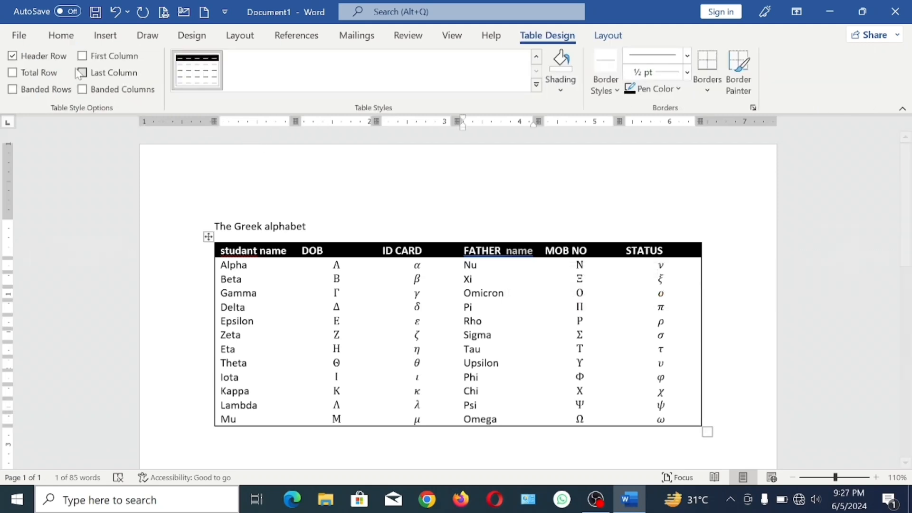
{"action": "left_click", "coordinate": [58, 39]}
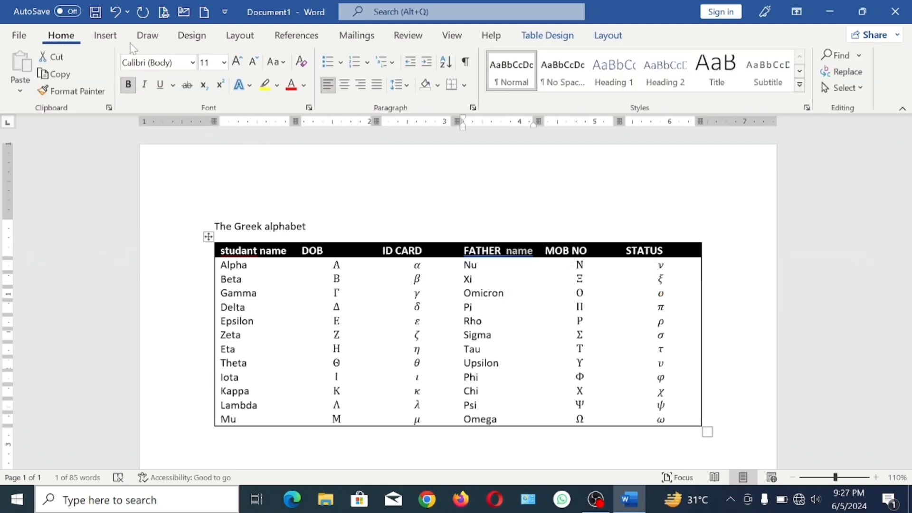
{"action": "left_click", "coordinate": [281, 62]}
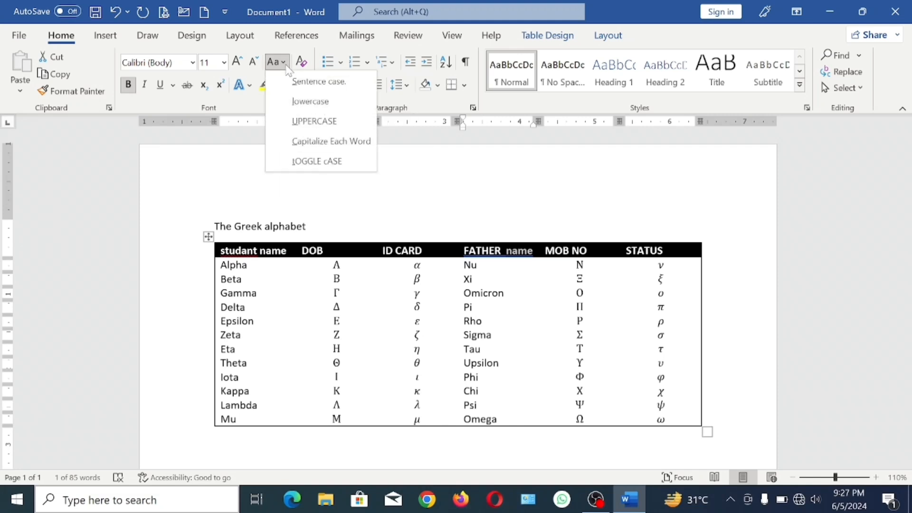
{"action": "left_click", "coordinate": [314, 121]}
{"action": "key", "text": "Left"}
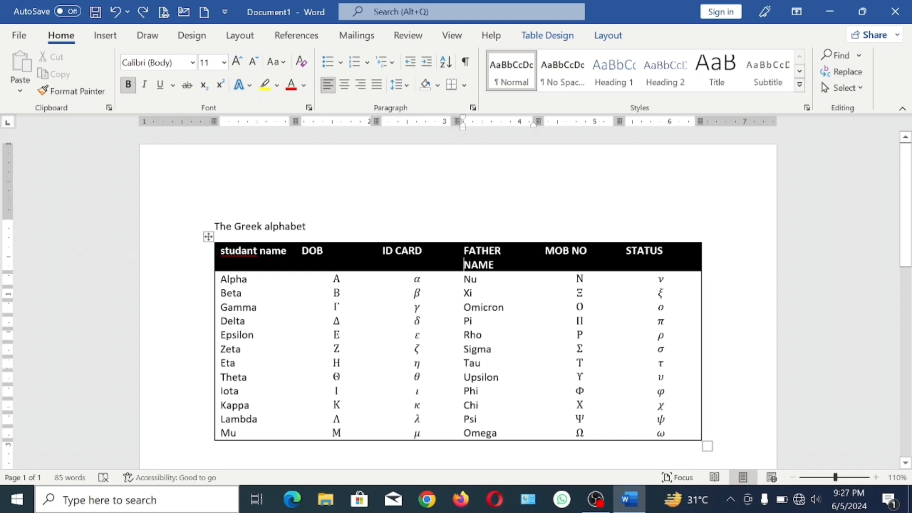
{"action": "key", "text": "BackSpace"}
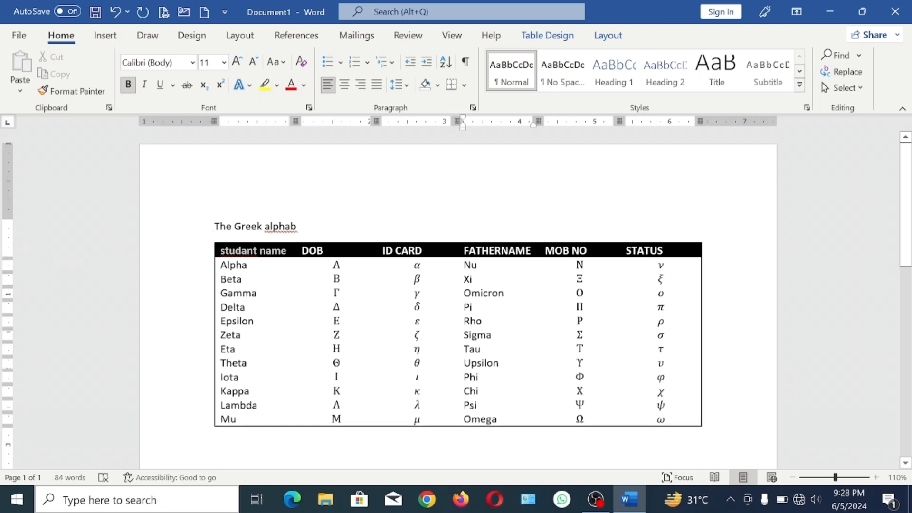
- Convert the first column header "studant name" to UPPERCASE and put a space back between FATHER and NAME
{"action": "left_click_drag", "start_coordinate": [286, 251], "coordinate": [221, 251]}
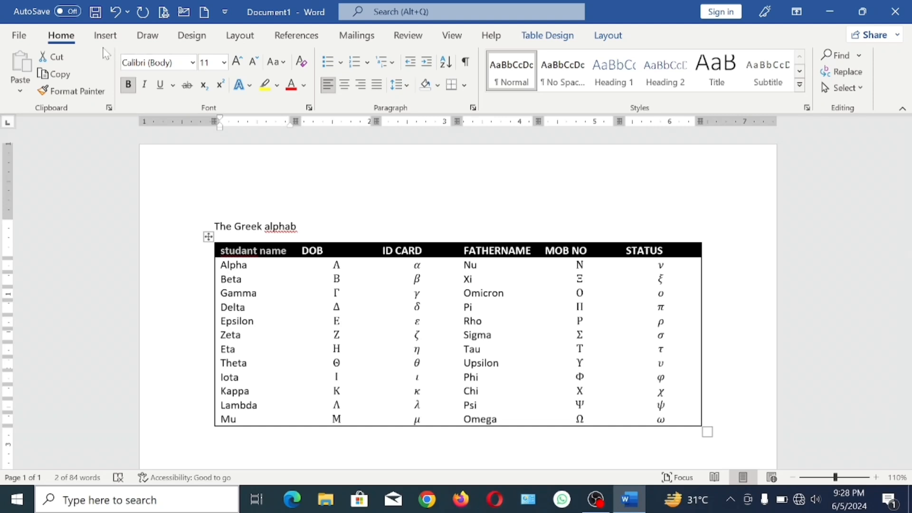
{"action": "left_click", "coordinate": [276, 61]}
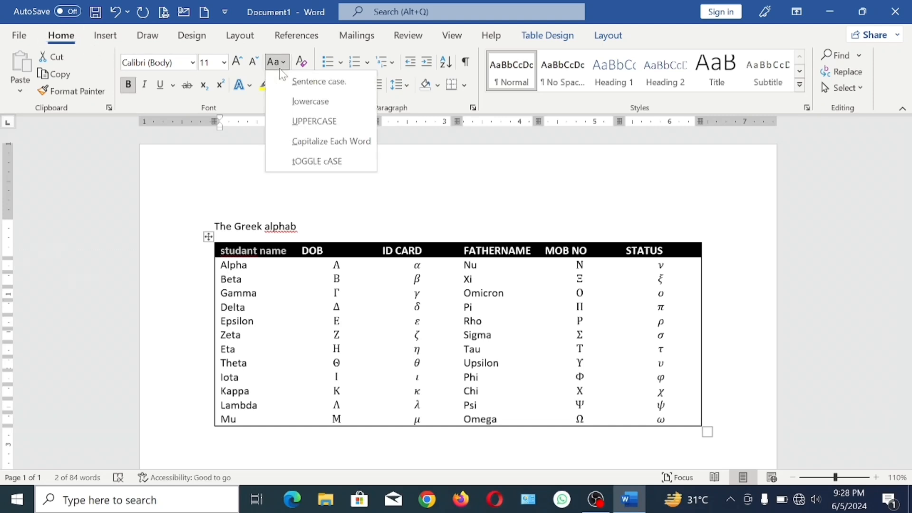
{"action": "left_click", "coordinate": [316, 119]}
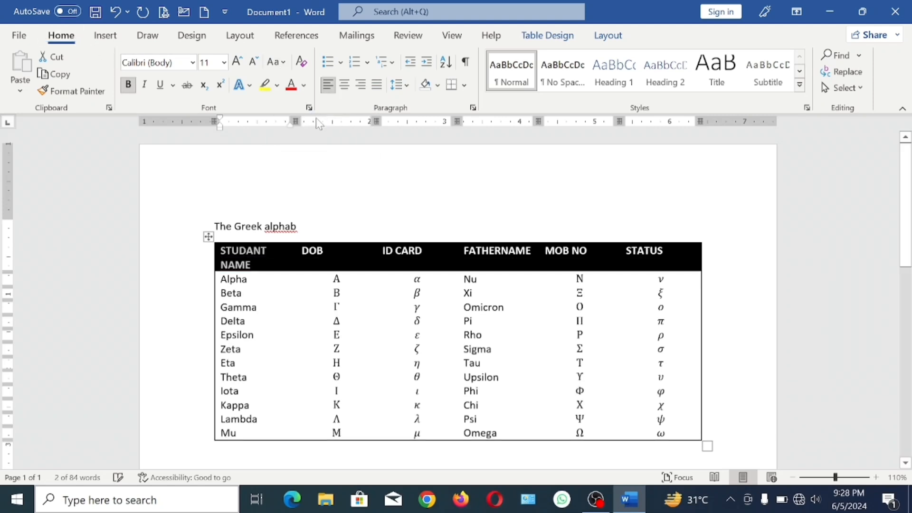
{"action": "left_click", "coordinate": [266, 249]}
{"action": "left_click", "coordinate": [501, 251]}
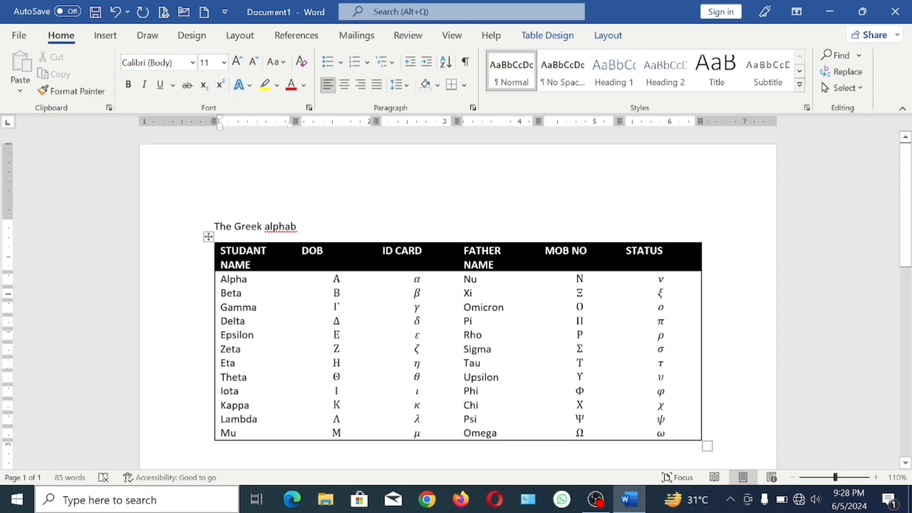
- Replace "Alpha" in the first data row with the student's name
{"action": "left_click_drag", "start_coordinate": [222, 279], "coordinate": [239, 405]}
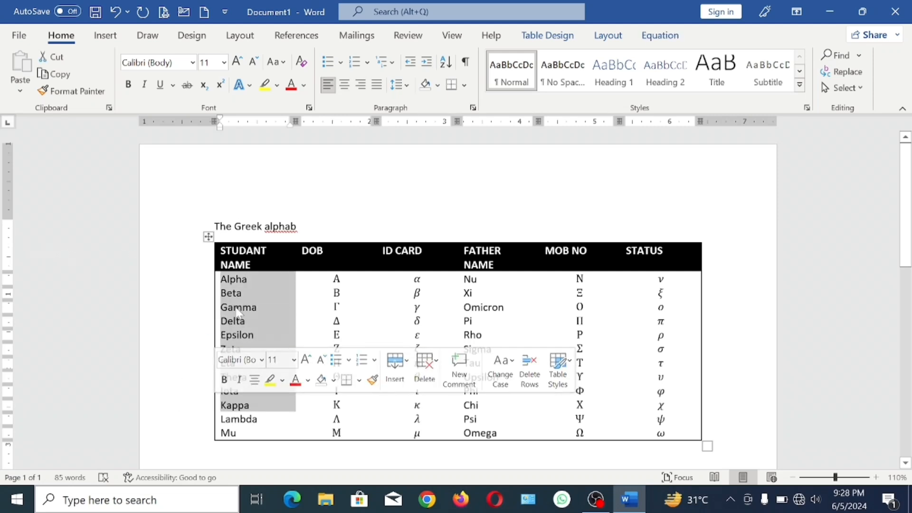
{"action": "left_click", "coordinate": [334, 292]}
{"action": "left_click", "coordinate": [249, 280]}
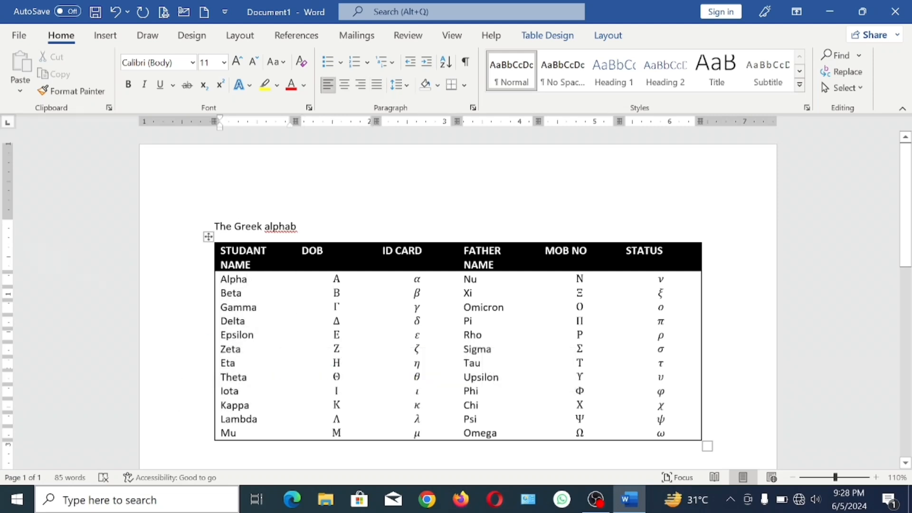
{"action": "key", "text": "BackSpace"}
{"action": "key", "text": "BackSpace"}
{"action": "key", "text": "BackSpace"}
{"action": "key", "text": "BackSpace"}
{"action": "key", "text": "BackSpace"}
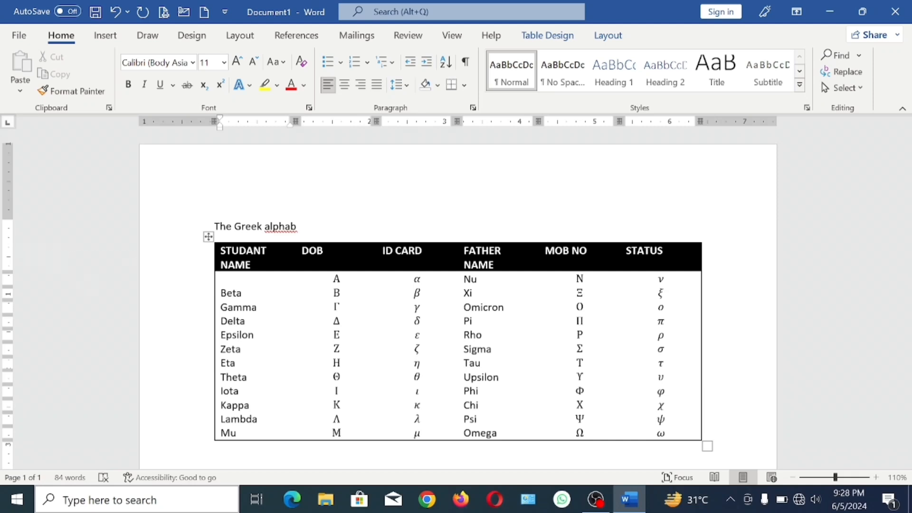
{"action": "type", "text": "SIRAJ"}
- Replace the first student's DOB placeholder with a date of birth and select the placeholder in the ID CARD column
{"action": "key", "text": "Tab"}
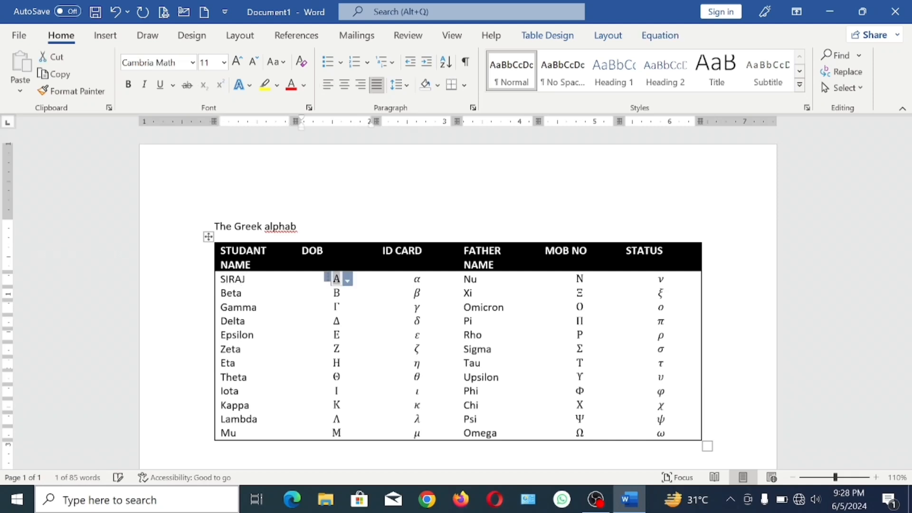
{"action": "key", "text": "BackSpace"}
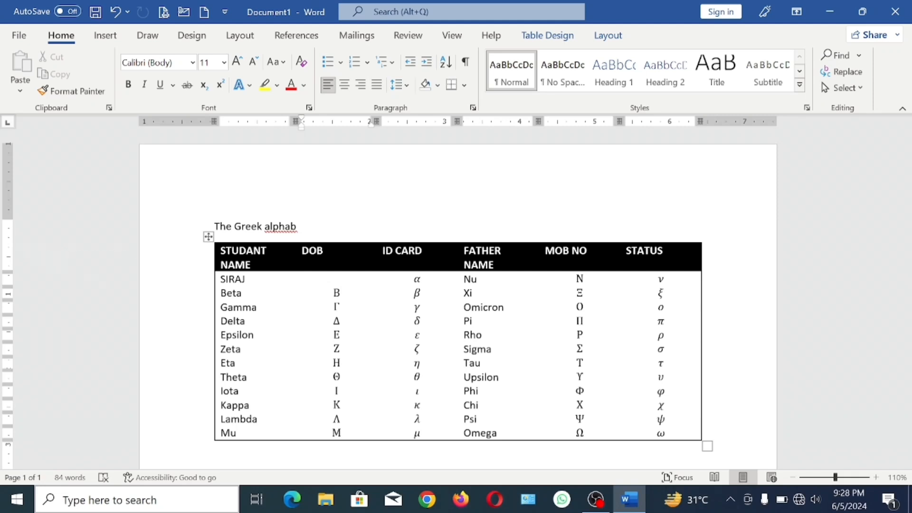
{"action": "type", "text": "01/01/0"}
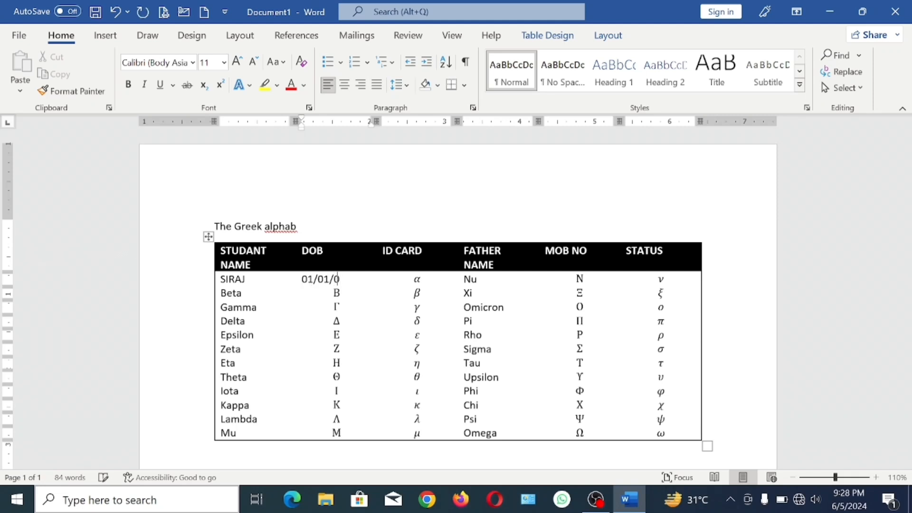
{"action": "type", "text": "2003"}
{"action": "left_click", "coordinate": [418, 279]}
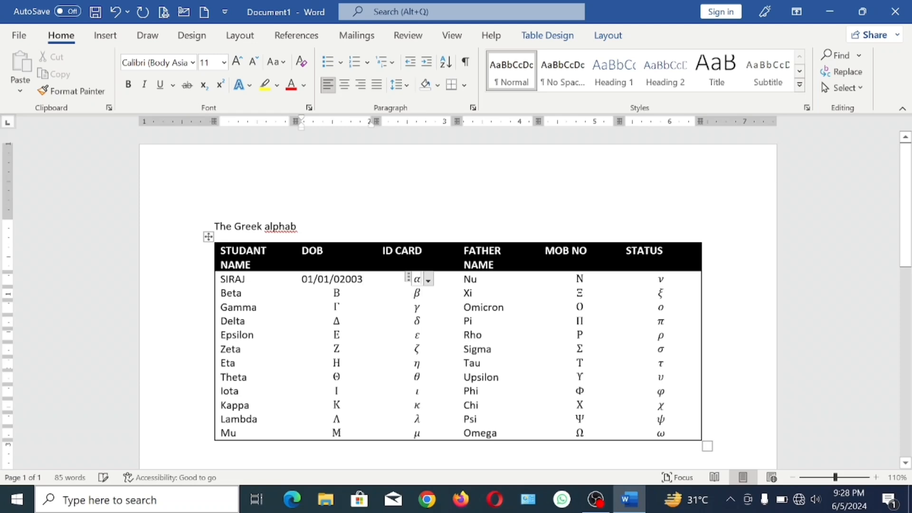
- Replace the placeholder in the first student's ID CARD cell with an ID card number
{"action": "key", "text": "BackSpace"}
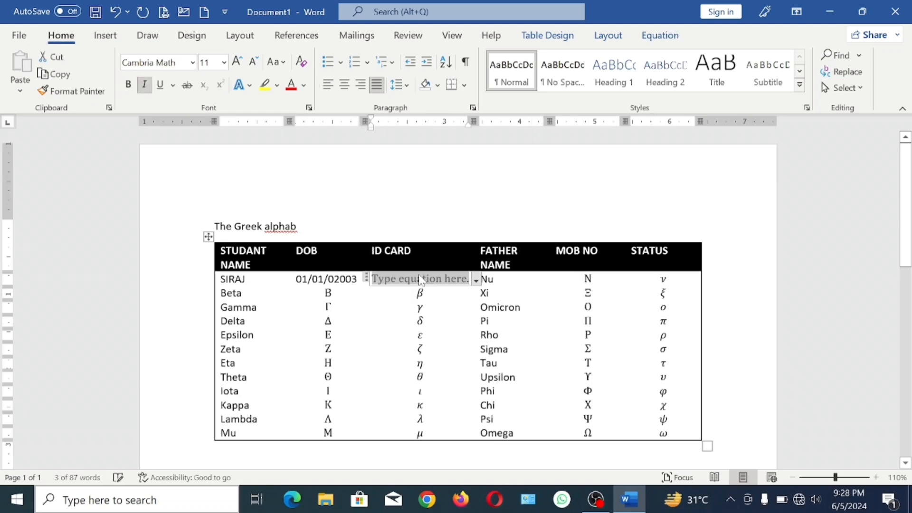
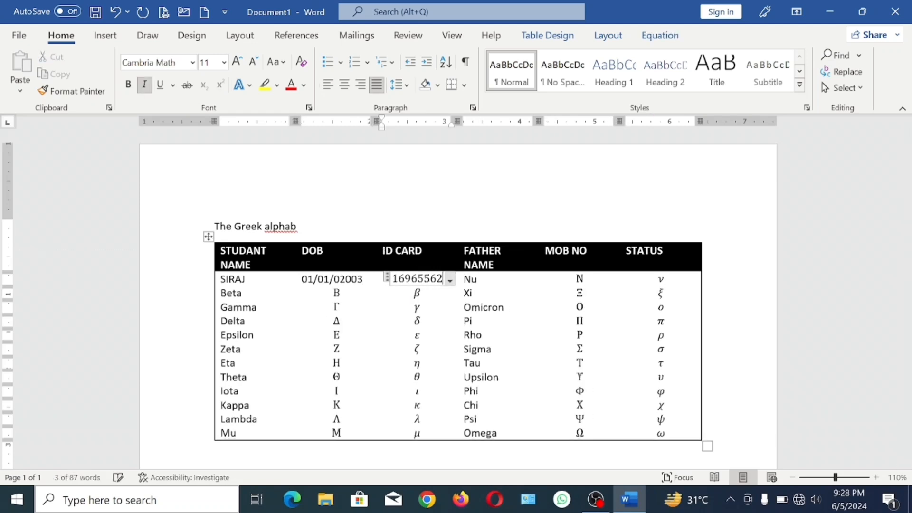
{"action": "left_click", "coordinate": [422, 321]}
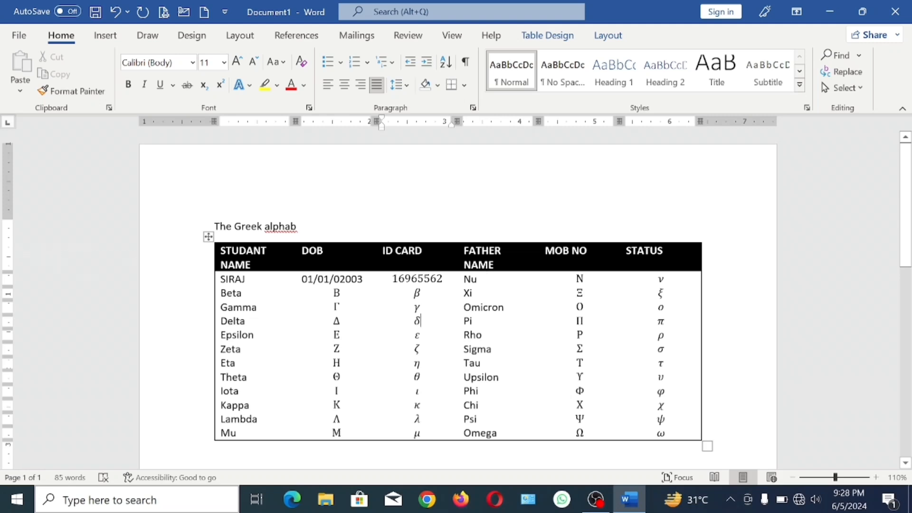
- Replace "Nu" in the first student's FATHER NAME cell with the father's name
{"action": "left_click", "coordinate": [471, 280]}
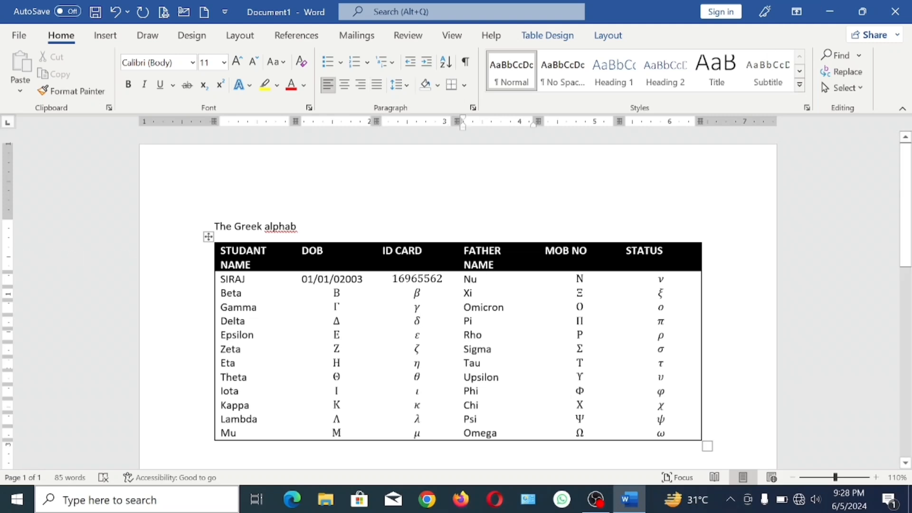
{"action": "key", "text": "BackSpace"}
{"action": "key", "text": "BackSpace"}
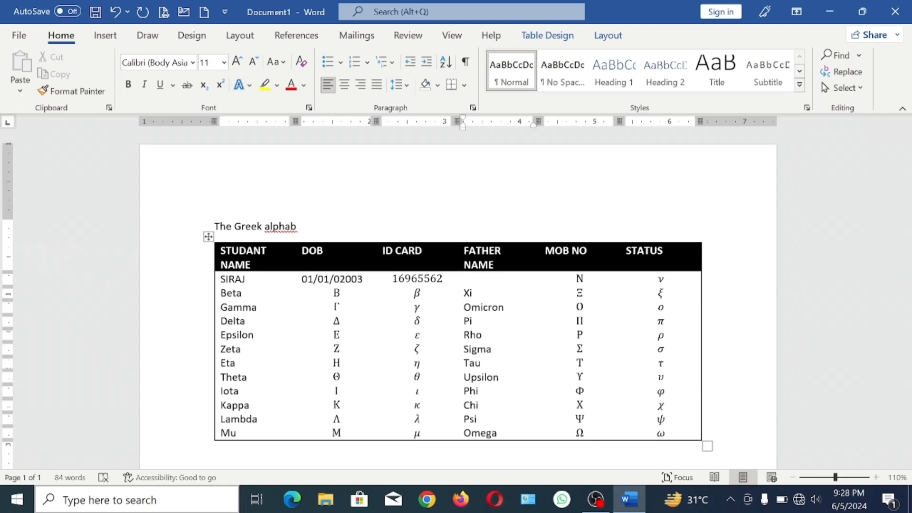
{"action": "type", "text": "KHALEEL"}
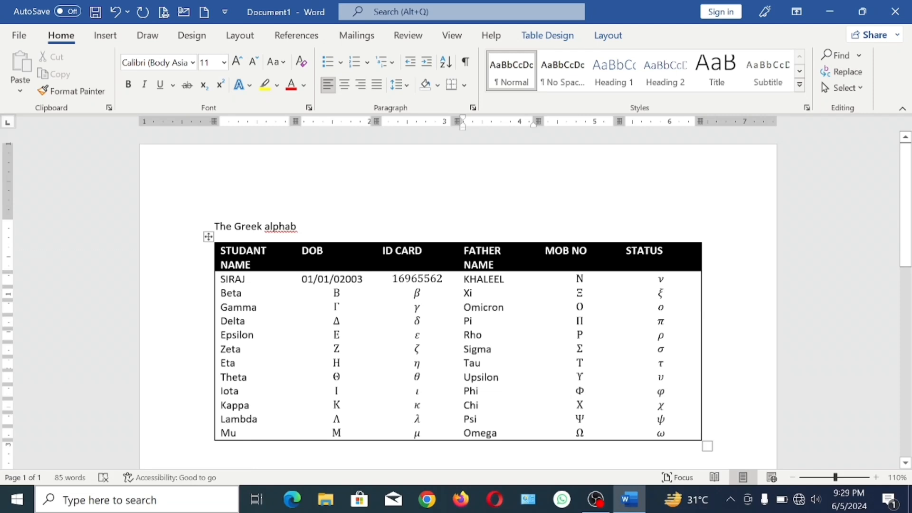
- Replace the placeholder in the first student's MOB NO cell with a mobile number
{"action": "left_click", "coordinate": [584, 279]}
{"action": "double_click", "coordinate": [581, 279]}
{"action": "key", "text": "BackSpace"}
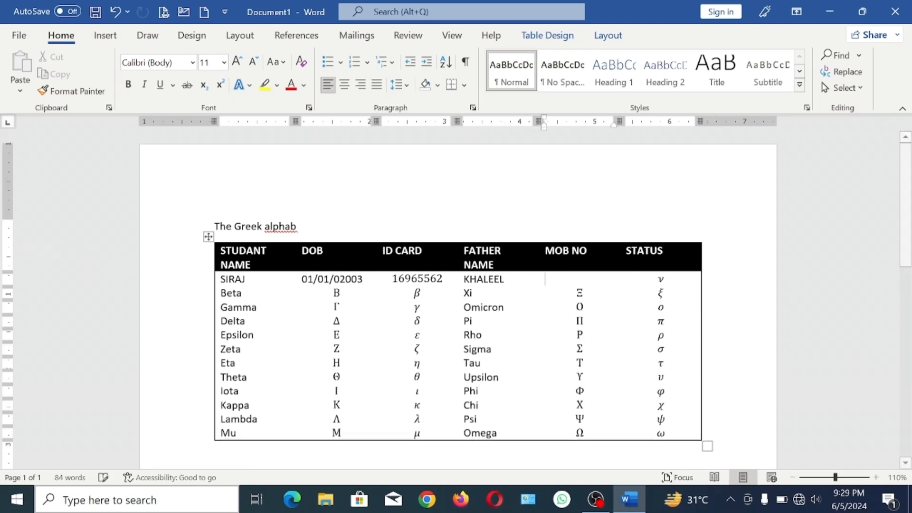
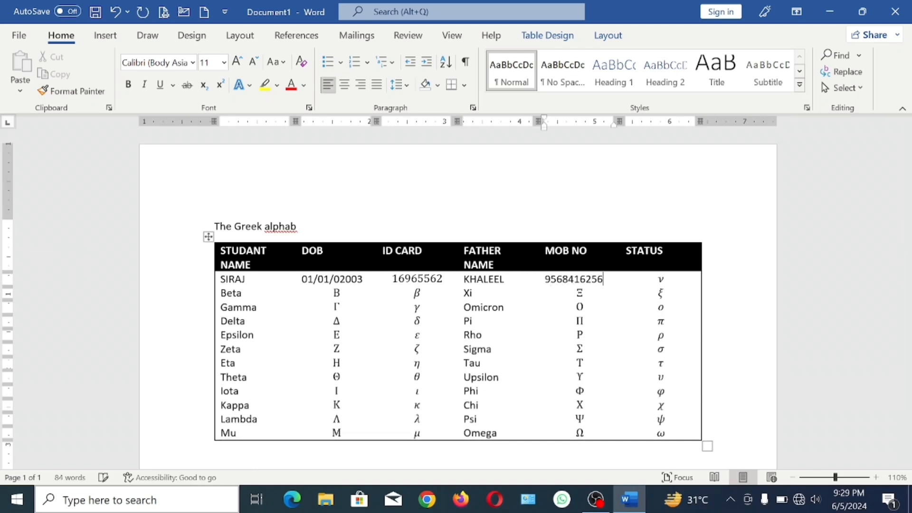
{"action": "left_click", "coordinate": [662, 266]}
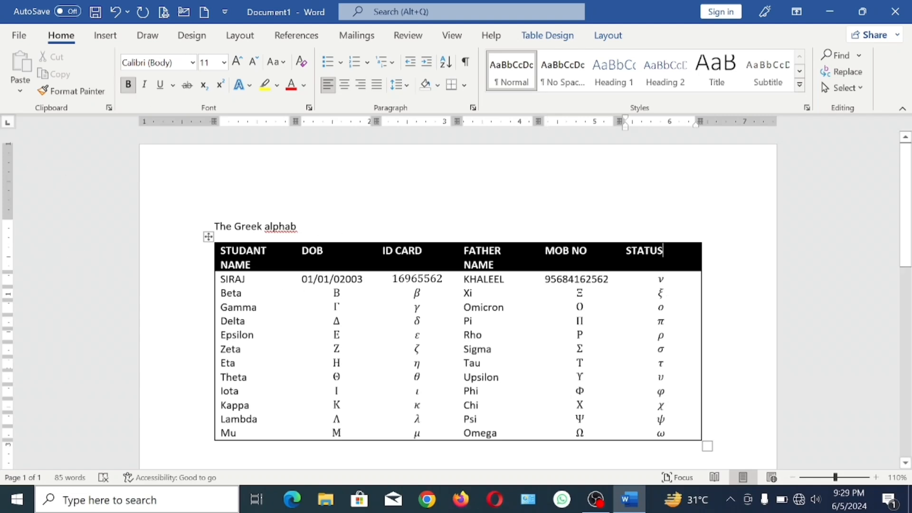
{"action": "mouse_move", "coordinate": [377, 241]}
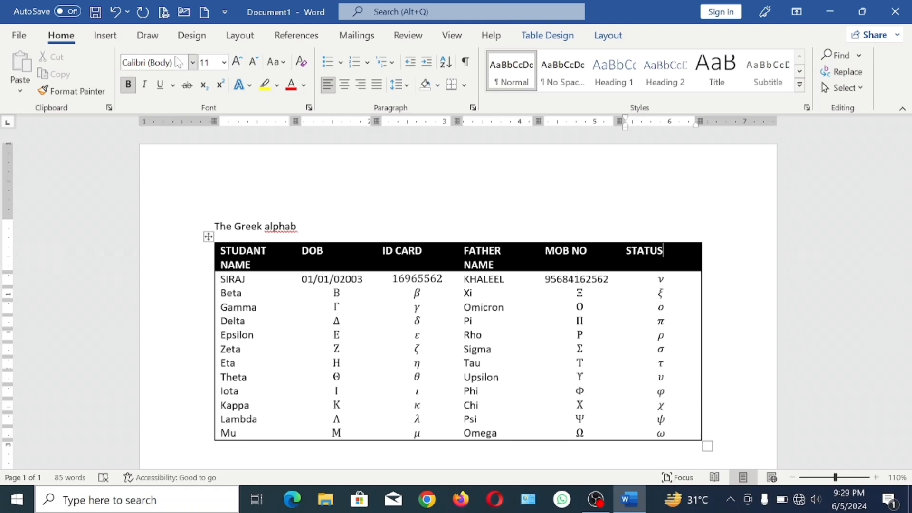
{"action": "left_click", "coordinate": [102, 36]}
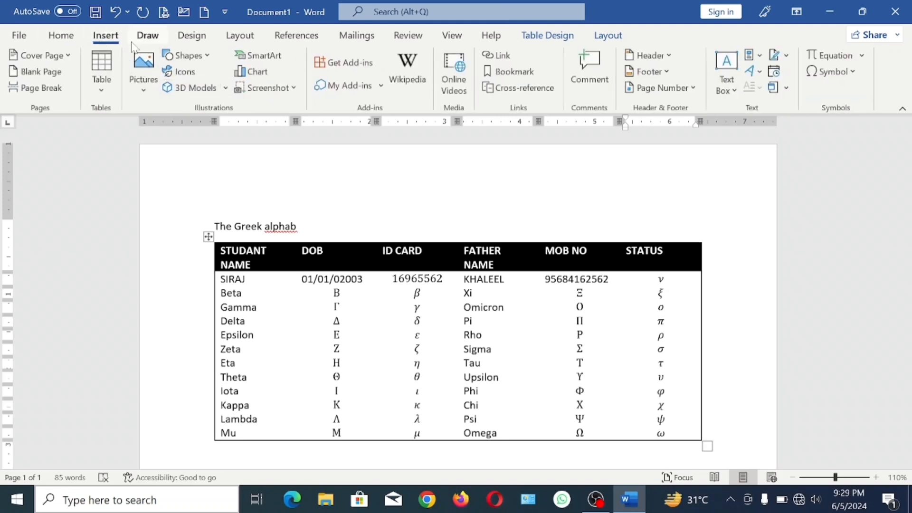
{"action": "left_click", "coordinate": [102, 78]}
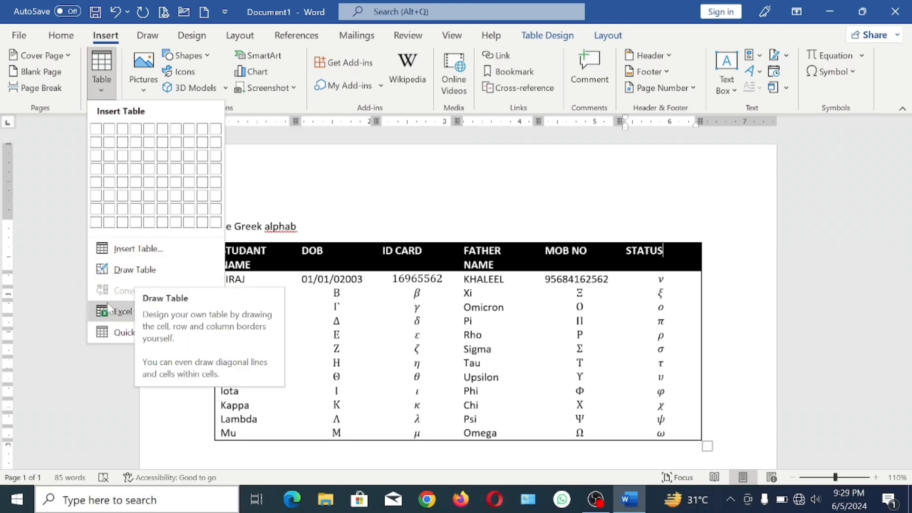
{"action": "mouse_move", "coordinate": [117, 338]}
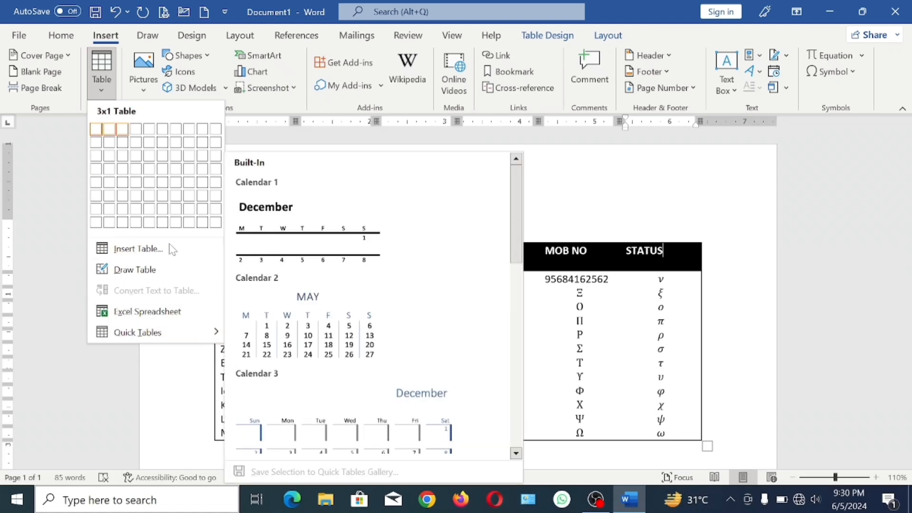
- Toggle the student table's Header Row formatting off and back on, and enable Total Row and Banded Rows
{"action": "left_click", "coordinate": [556, 42]}
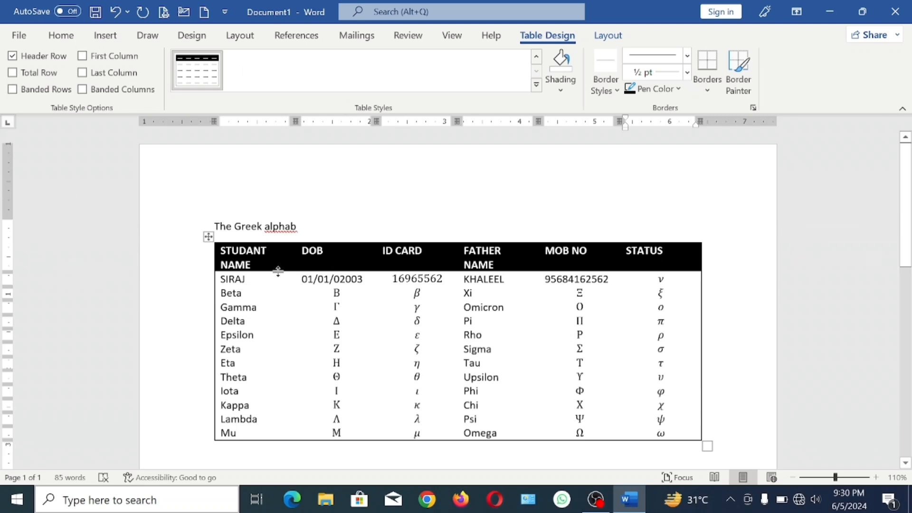
{"action": "left_click", "coordinate": [30, 58]}
{"action": "left_click", "coordinate": [30, 58]}
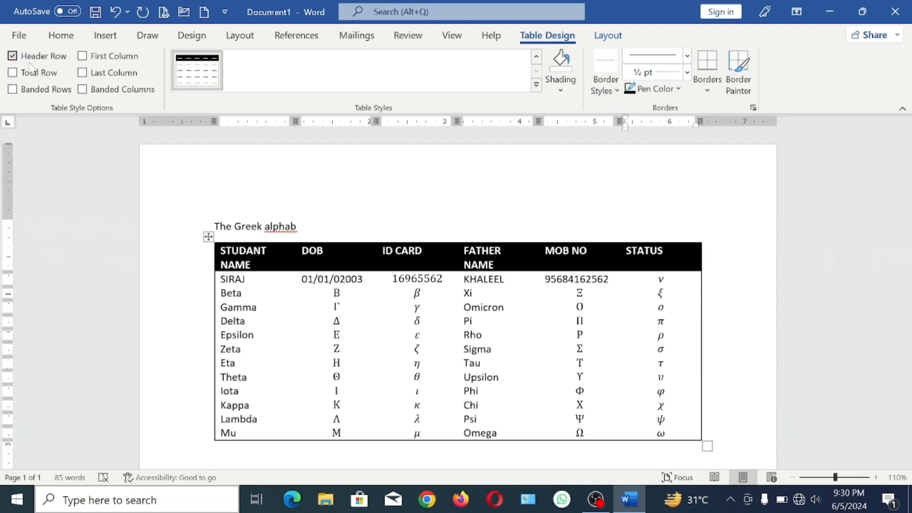
{"action": "left_click", "coordinate": [31, 72]}
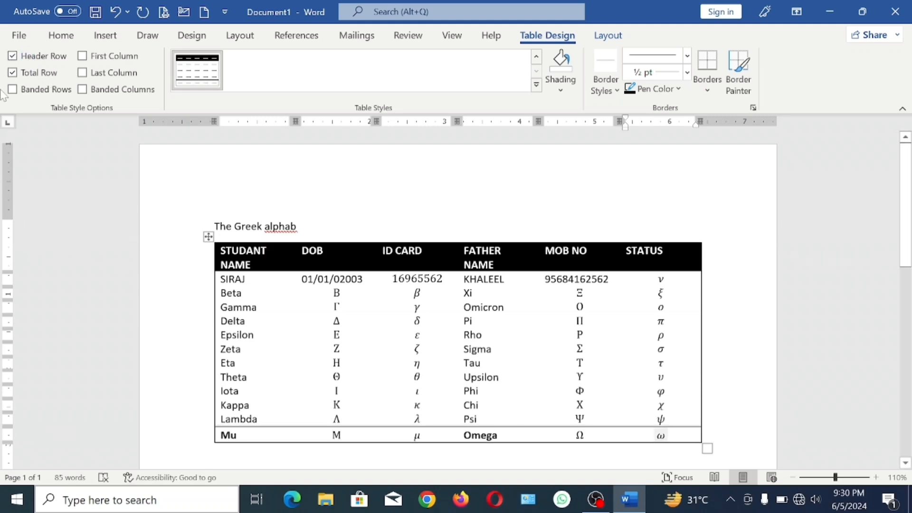
{"action": "left_click", "coordinate": [41, 91]}
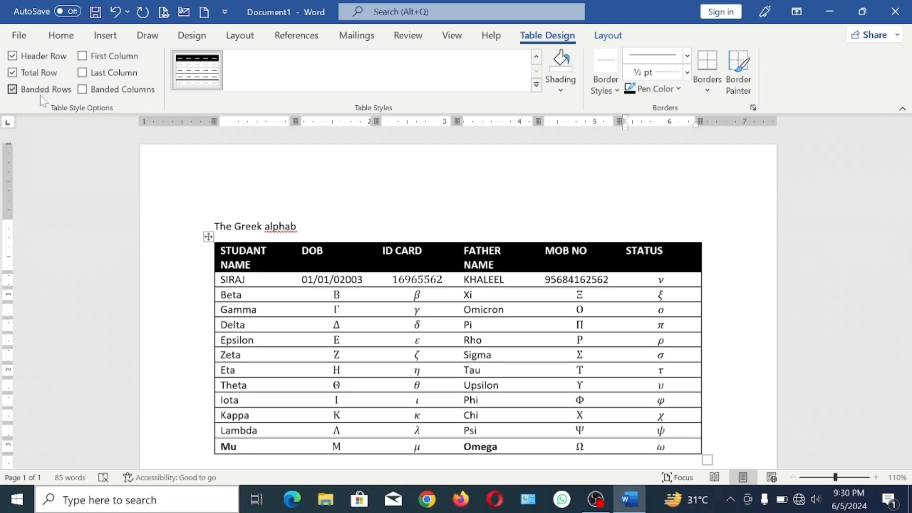
- Enable First Column and Banded Columns for the table, trying Last Column on and off in between
{"action": "left_click", "coordinate": [120, 58]}
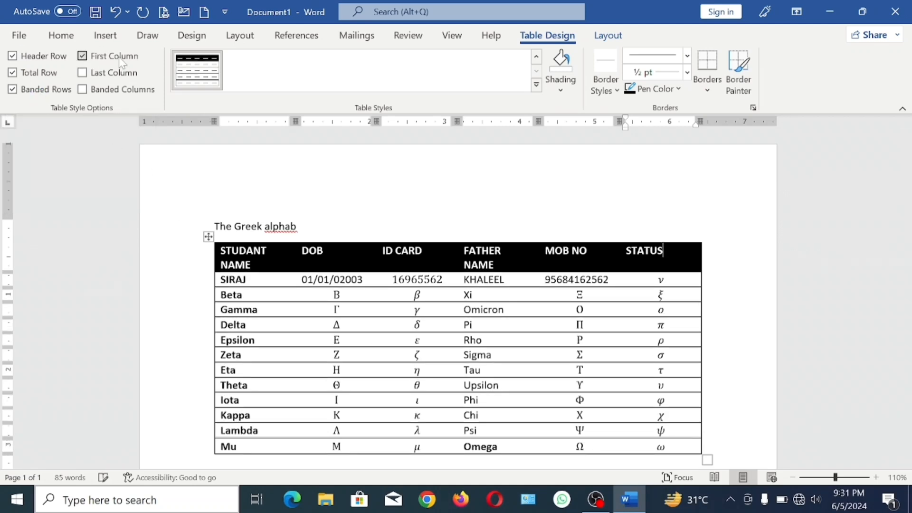
{"action": "left_click", "coordinate": [121, 61]}
{"action": "left_click", "coordinate": [123, 75]}
{"action": "left_click", "coordinate": [115, 75]}
{"action": "left_click", "coordinate": [129, 90]}
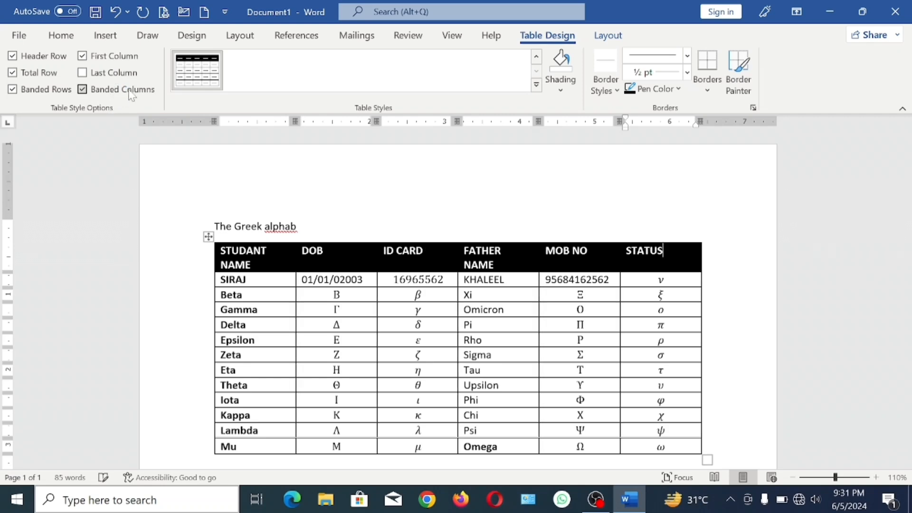
{"action": "left_click", "coordinate": [130, 92]}
{"action": "left_click", "coordinate": [131, 92]}
{"action": "scroll", "coordinate": [458, 304], "scroll_direction": "down", "scroll_amount": 1}
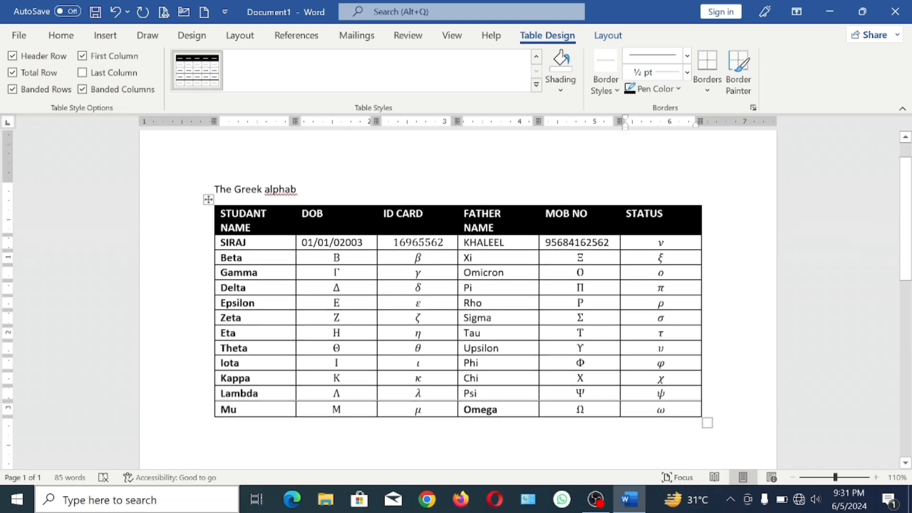
- Apply the blue style from the fourth row of the List Tables styles to the student table
{"action": "left_click", "coordinate": [536, 84]}
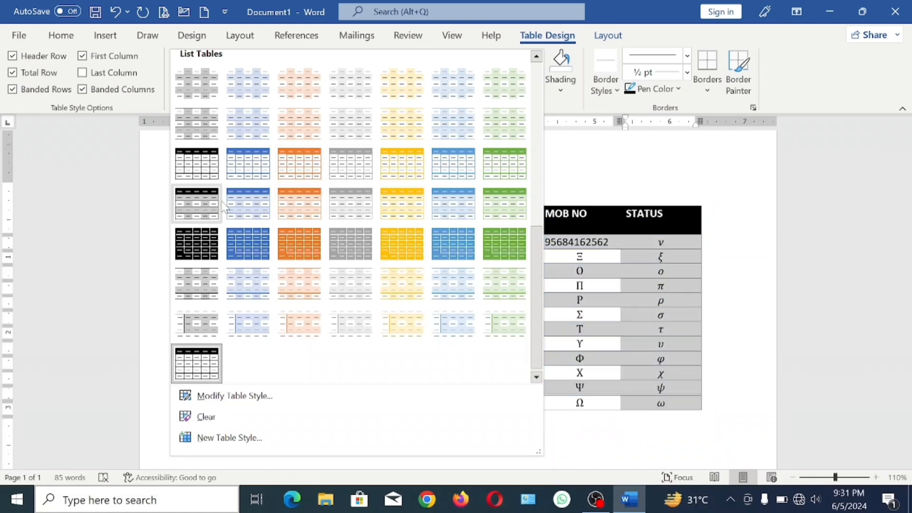
{"action": "left_click", "coordinate": [248, 204]}
{"action": "left_click", "coordinate": [704, 257]}
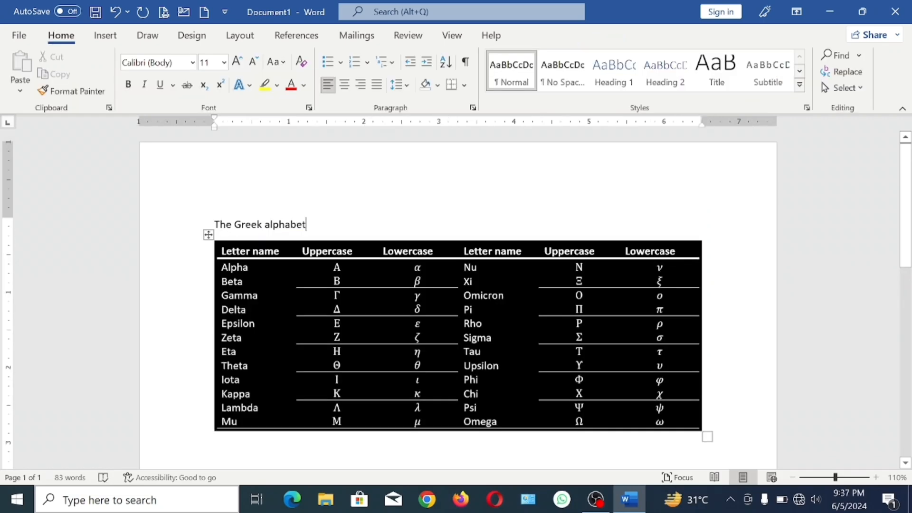
- Shade the Lowercase header cell in the Greek alphabet table's third column dark red
{"action": "left_click", "coordinate": [434, 251]}
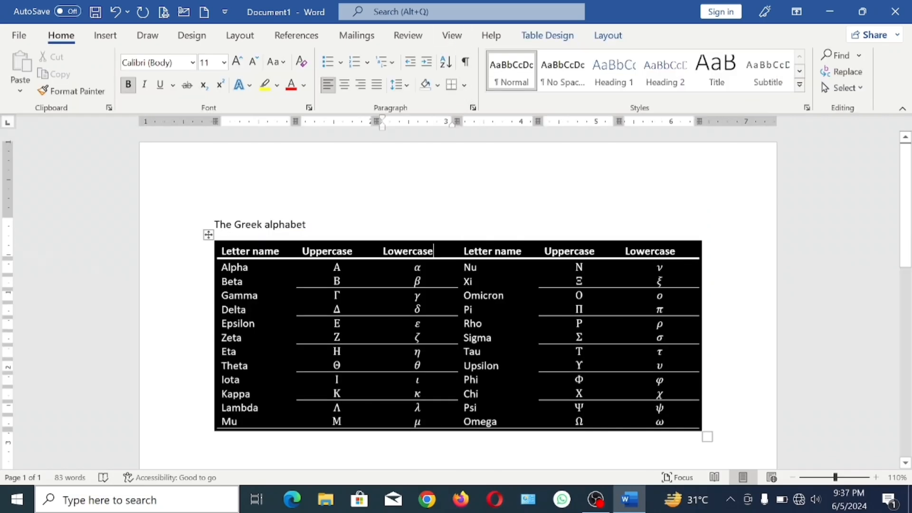
{"action": "left_click", "coordinate": [550, 36]}
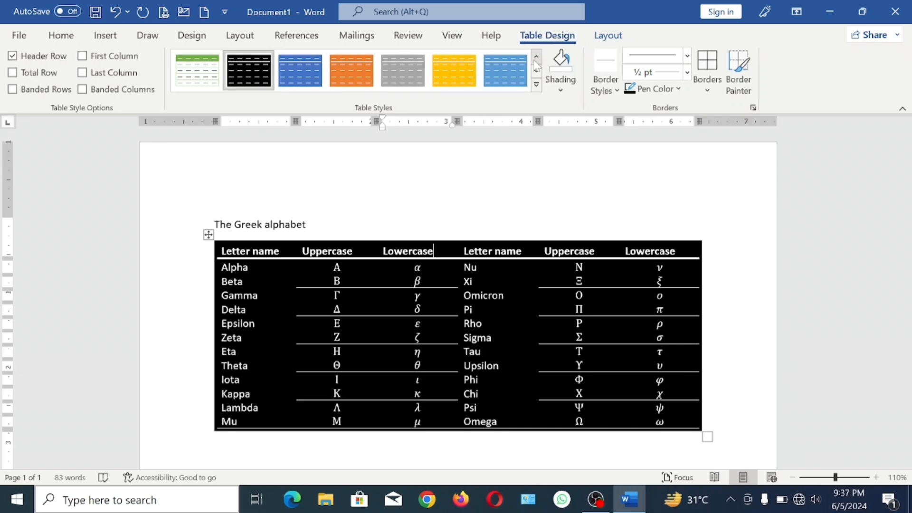
{"action": "left_click", "coordinate": [561, 90]}
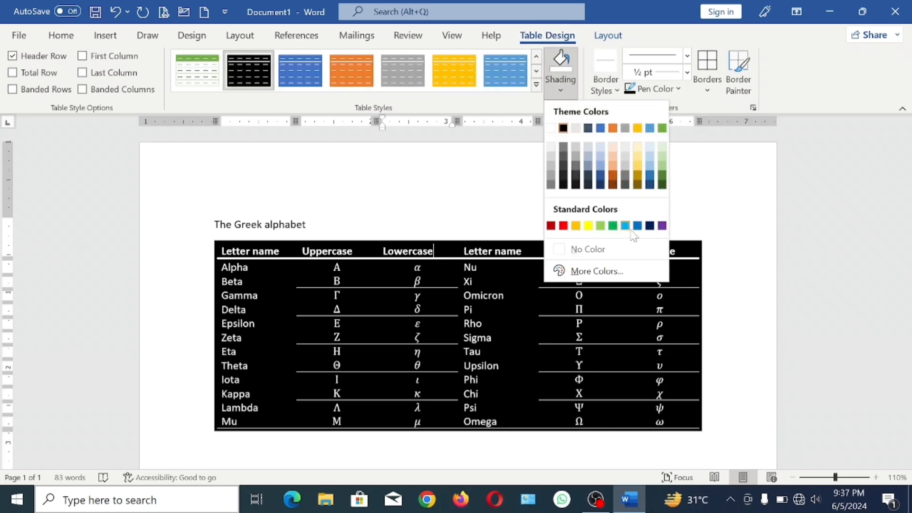
{"action": "left_click", "coordinate": [551, 226]}
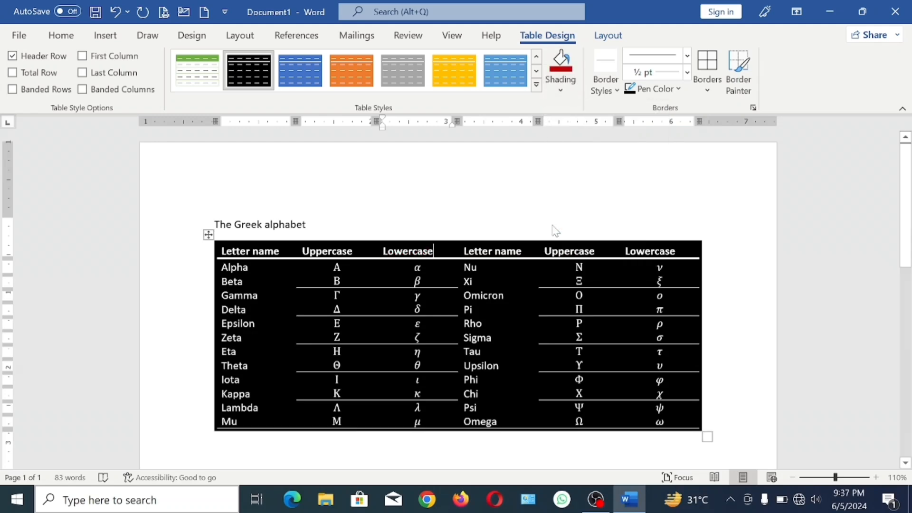
{"action": "left_click", "coordinate": [499, 241]}
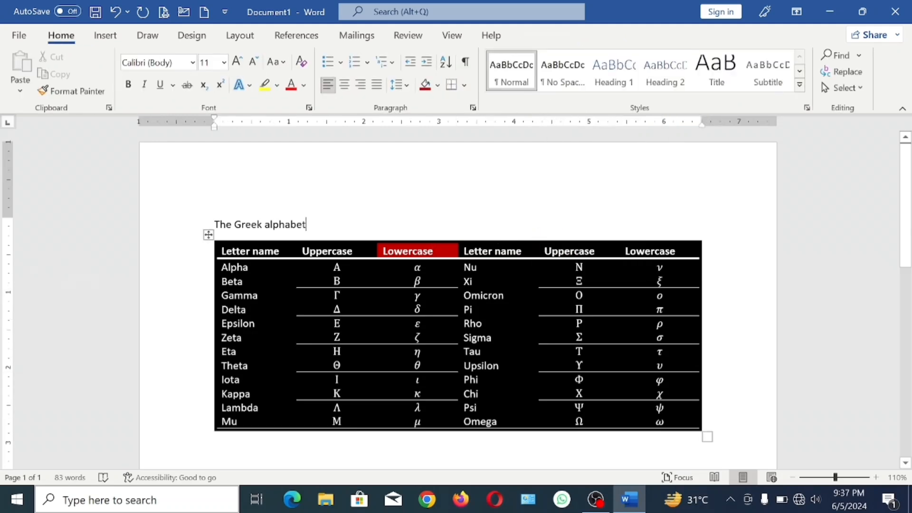
- Shade the "Letter name" header cell in the table's fourth column light blue
{"action": "left_click", "coordinate": [496, 248]}
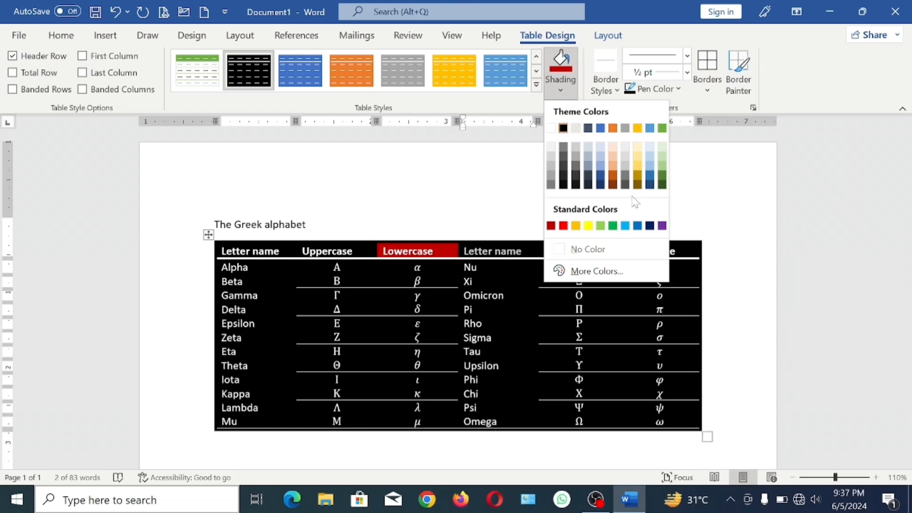
{"action": "left_click", "coordinate": [625, 226]}
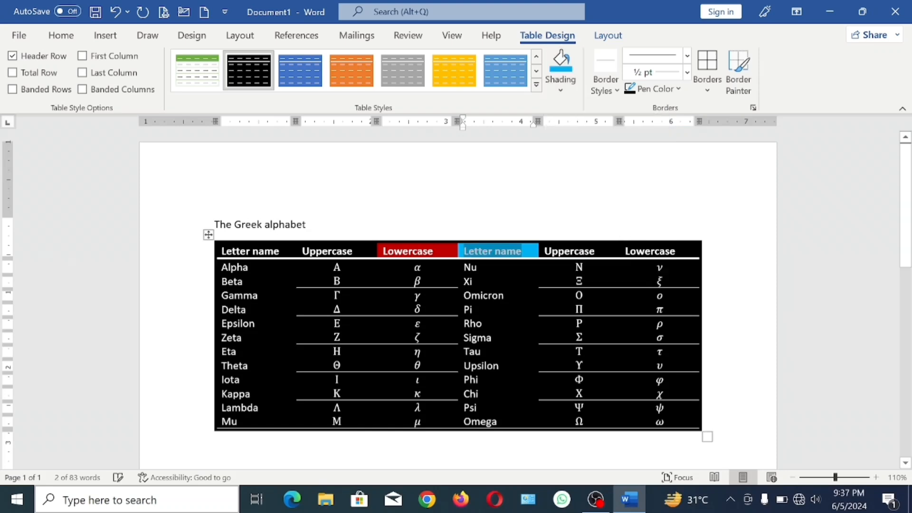
{"action": "left_click", "coordinate": [480, 222]}
- Shade the entire header row of the Greek alphabet table with the standard red color
{"action": "left_click", "coordinate": [194, 256]}
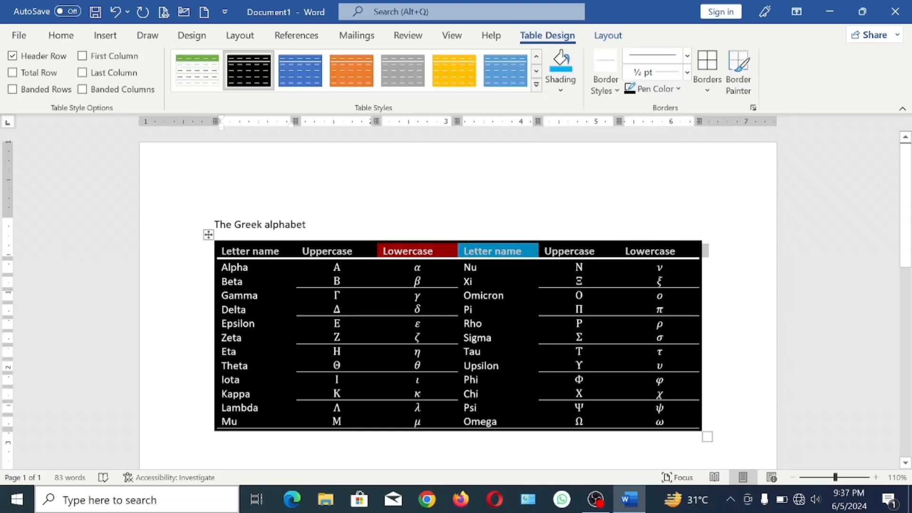
{"action": "left_click", "coordinate": [409, 223]}
{"action": "left_click_drag", "start_coordinate": [237, 251], "coordinate": [655, 251]}
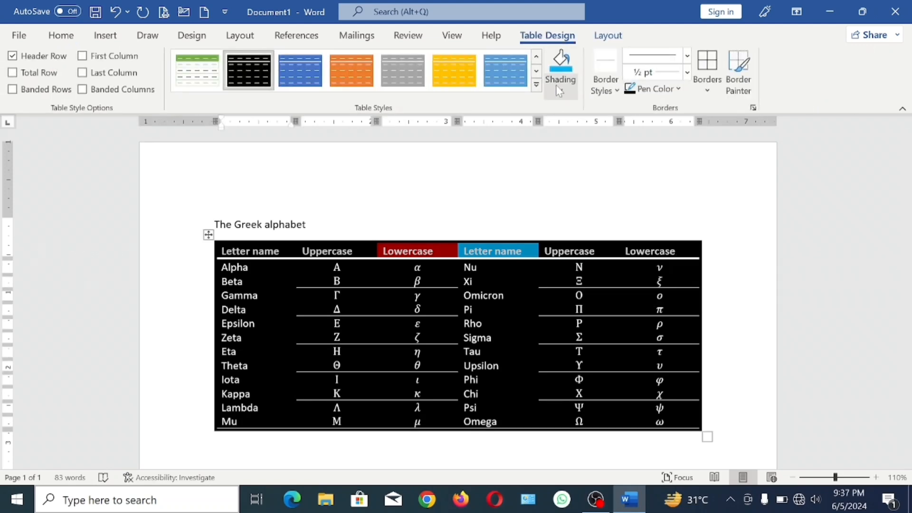
{"action": "left_click", "coordinate": [560, 89]}
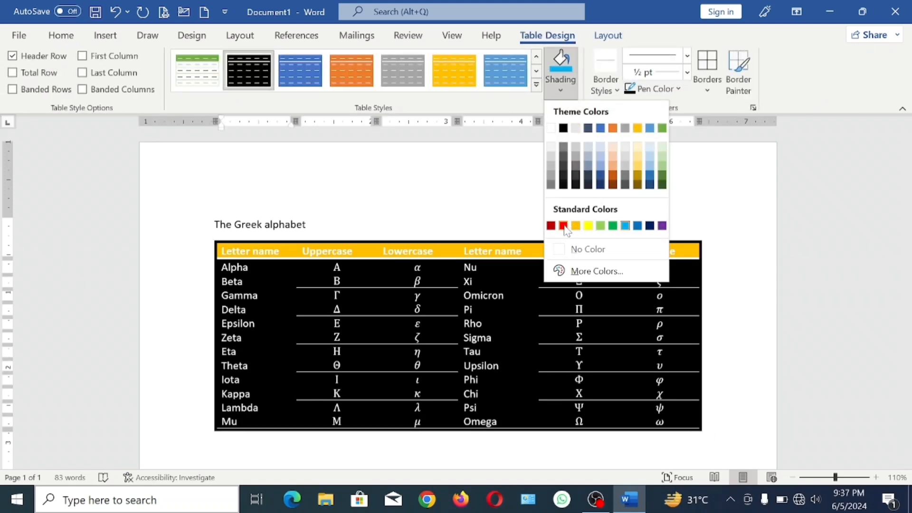
{"action": "left_click", "coordinate": [564, 226]}
{"action": "left_click", "coordinate": [313, 224]}
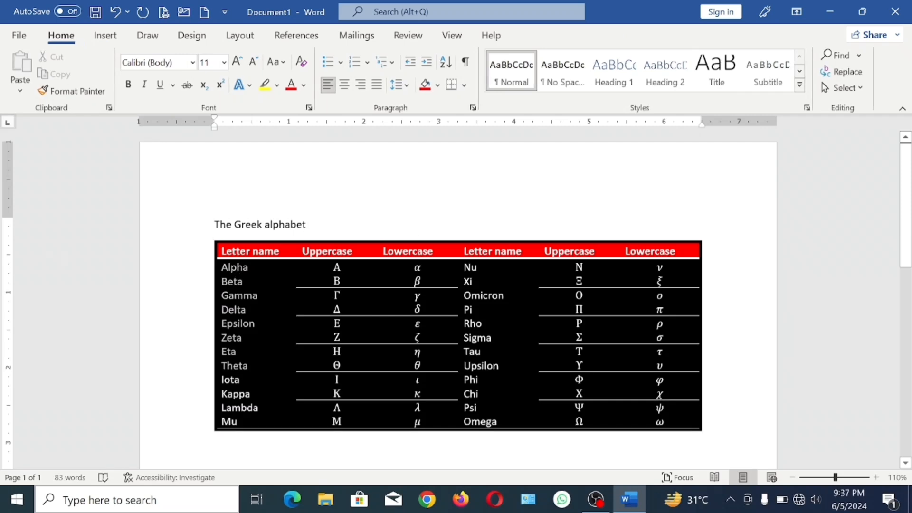
- Shade the cells from Alpha to Mu in the Greek alphabet table's first column with the standard blue color
{"action": "left_click", "coordinate": [235, 424]}
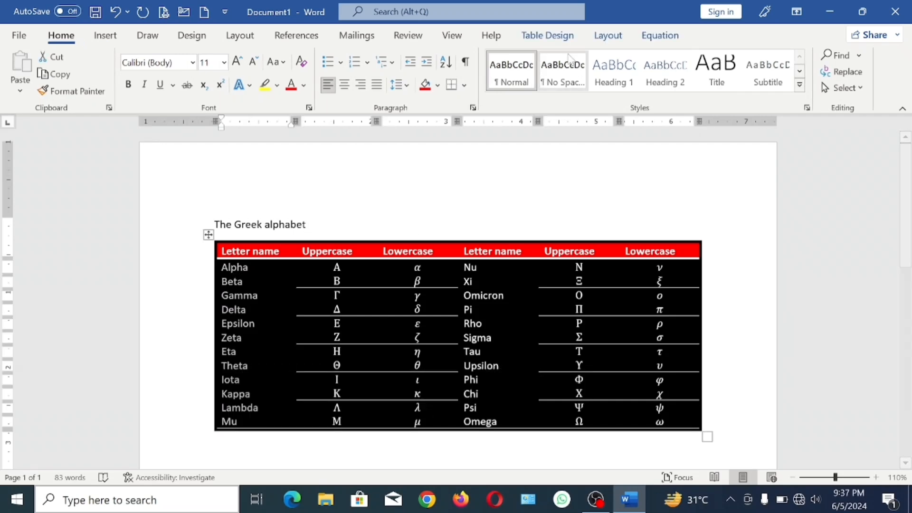
{"action": "left_click", "coordinate": [547, 35]}
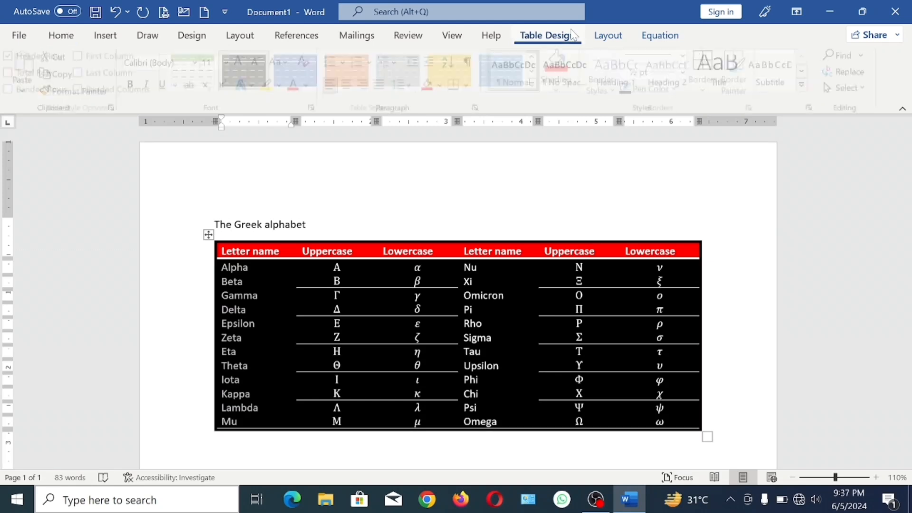
{"action": "left_click", "coordinate": [570, 90]}
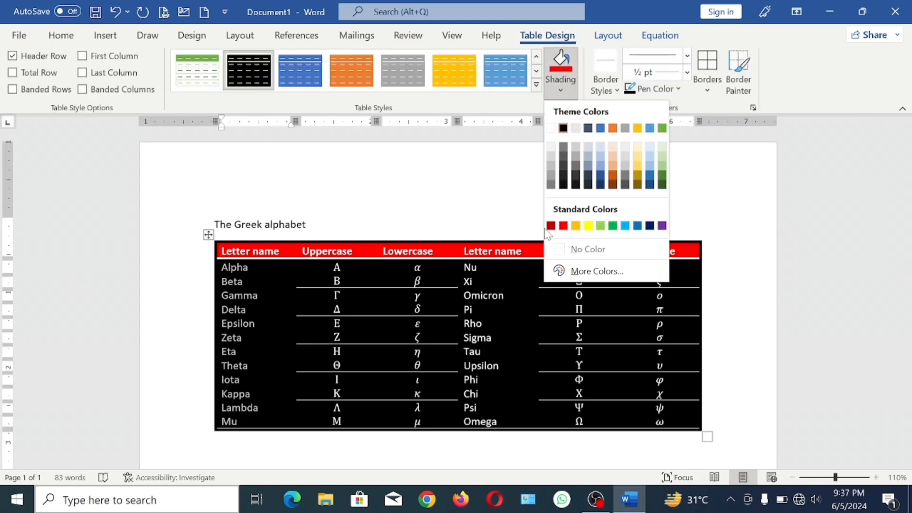
{"action": "left_click", "coordinate": [638, 226]}
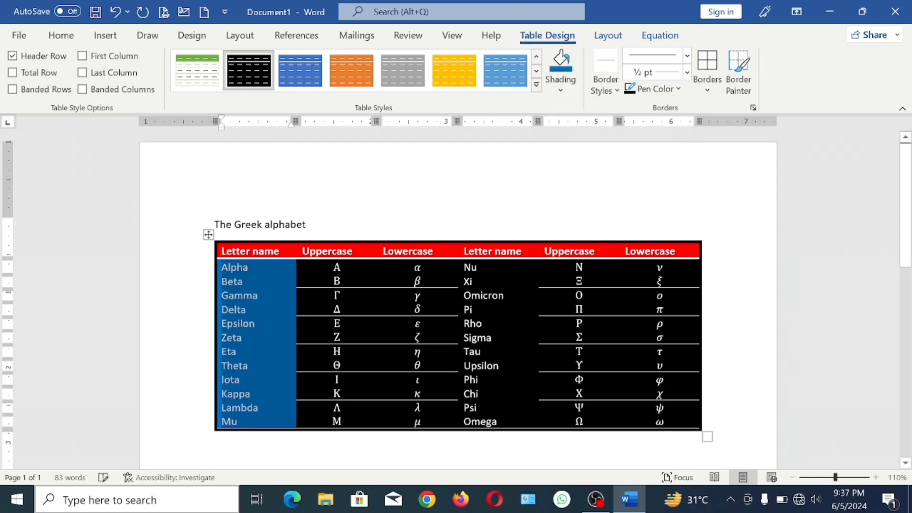
{"action": "left_click", "coordinate": [308, 225]}
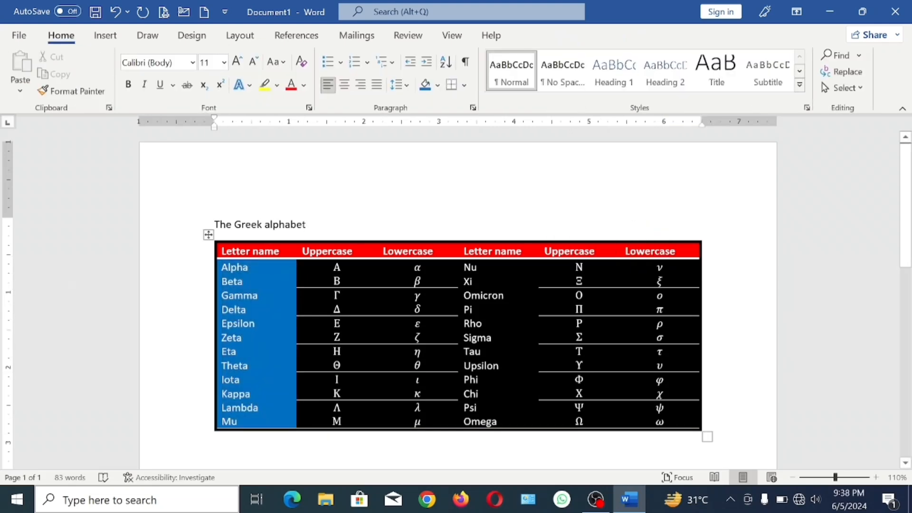
{"action": "right_click", "coordinate": [540, 376]}
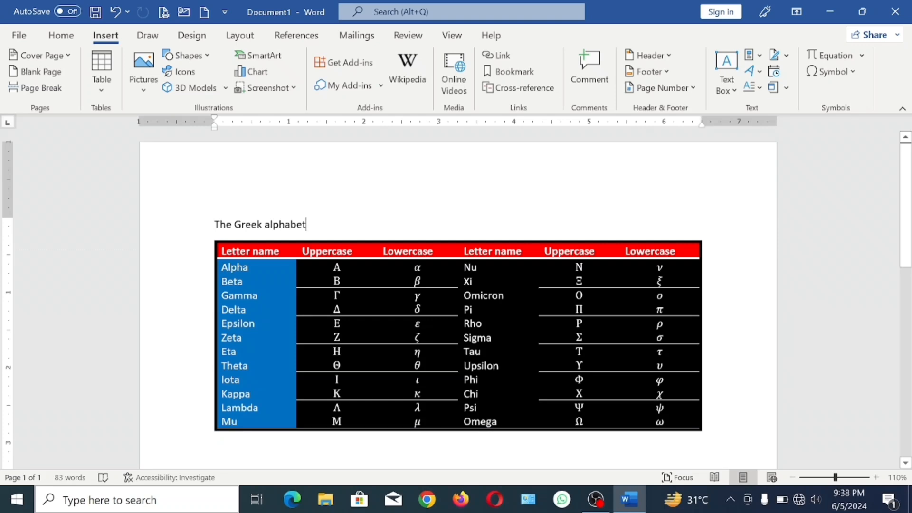
{"action": "left_click", "coordinate": [105, 73]}
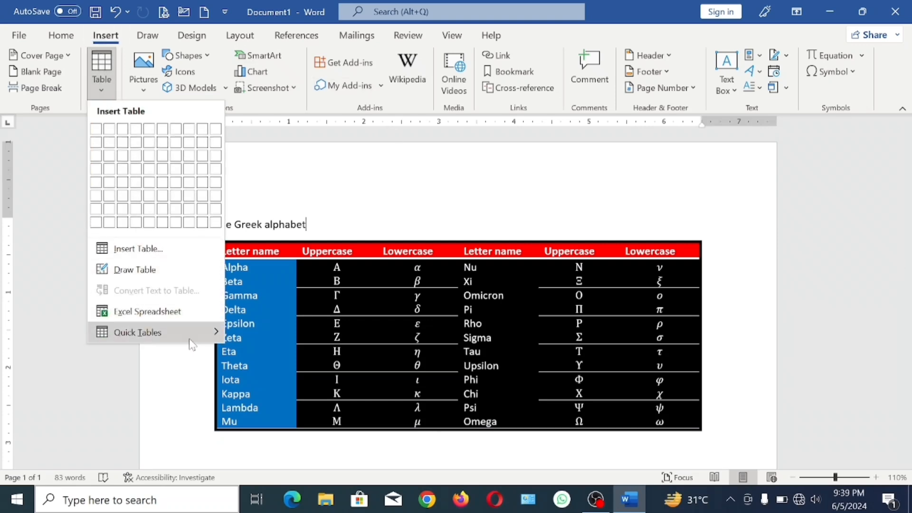
{"action": "mouse_move", "coordinate": [192, 341]}
{"action": "left_click", "coordinate": [84, 391]}
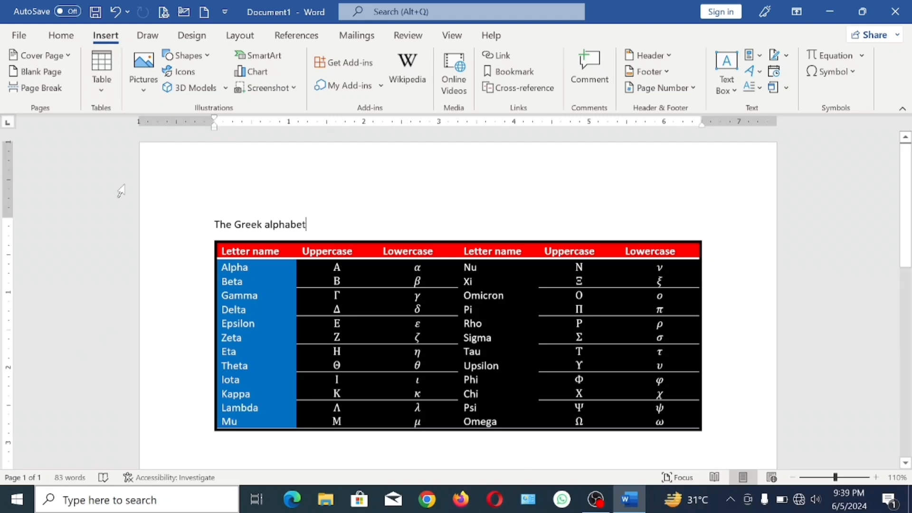
{"action": "left_click", "coordinate": [435, 247]}
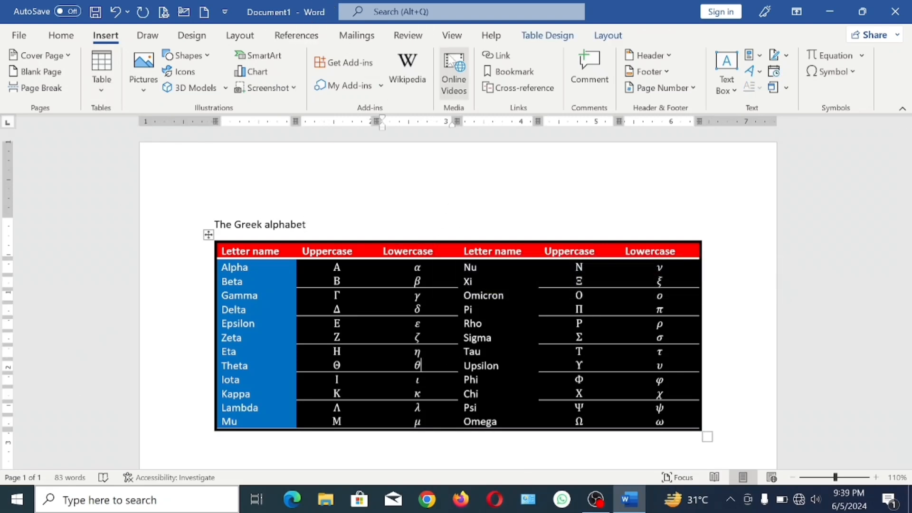
{"action": "left_click", "coordinate": [548, 37]}
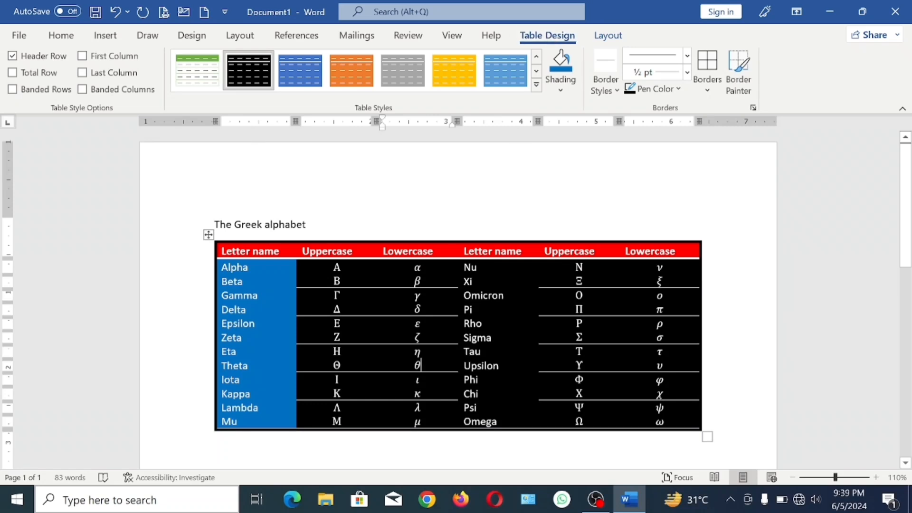